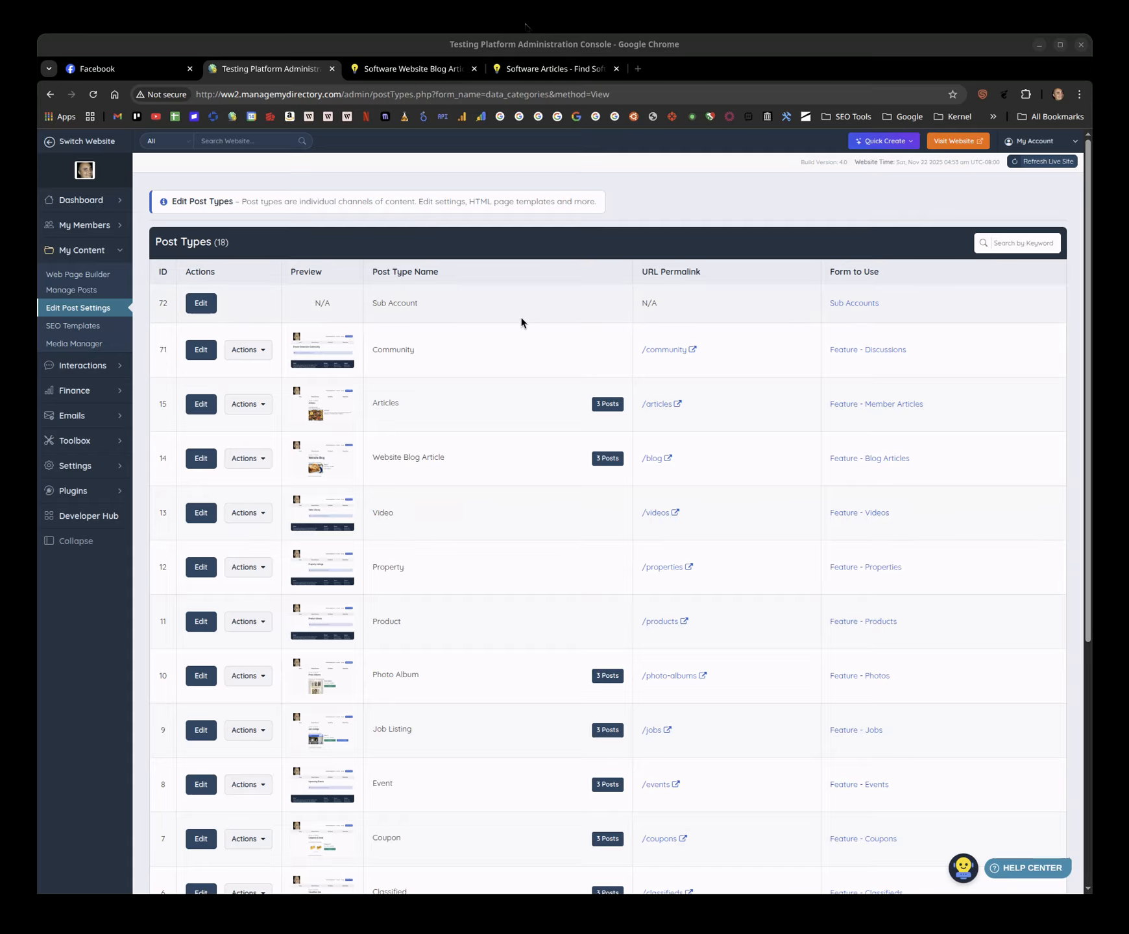
View the public Website Blog and Articles pages, and look through the list of post types in the admin console.
left_click(416, 70)
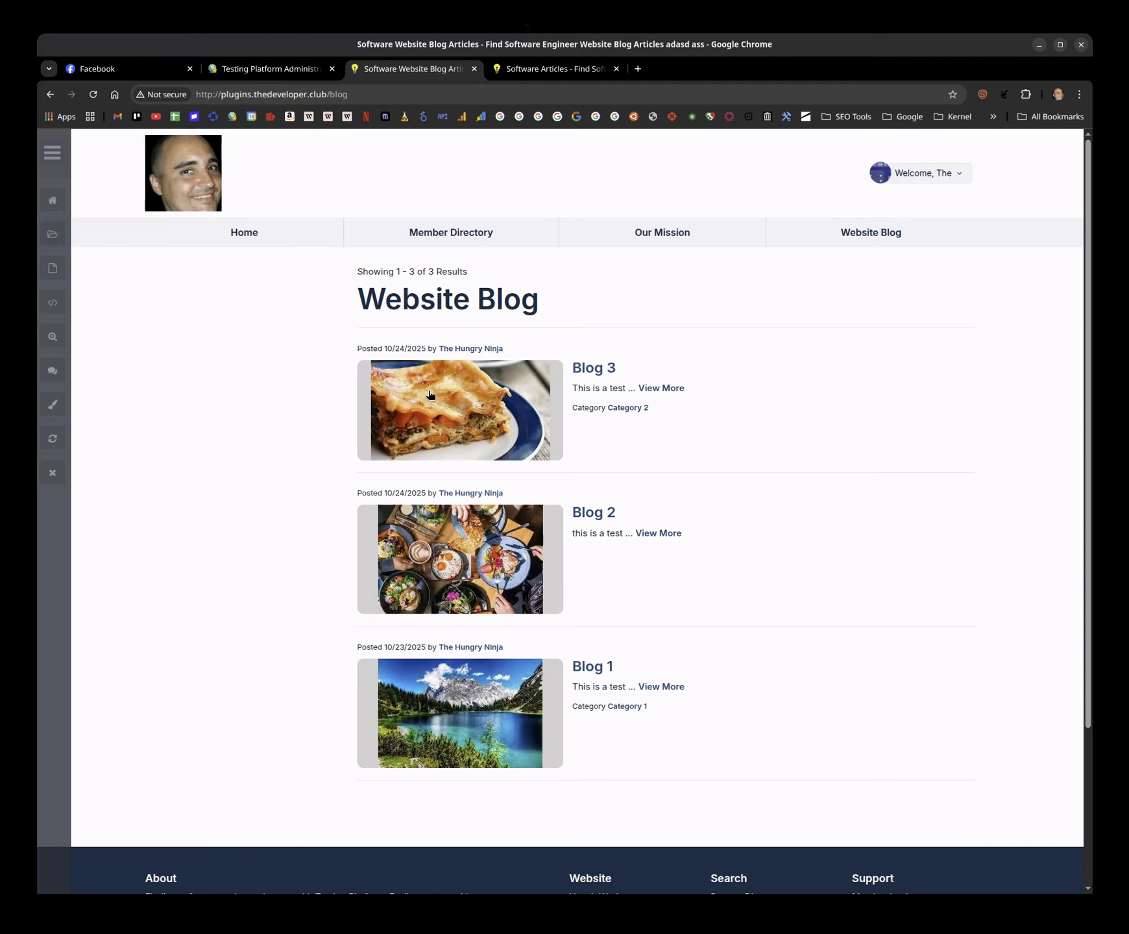
left_click(541, 69)
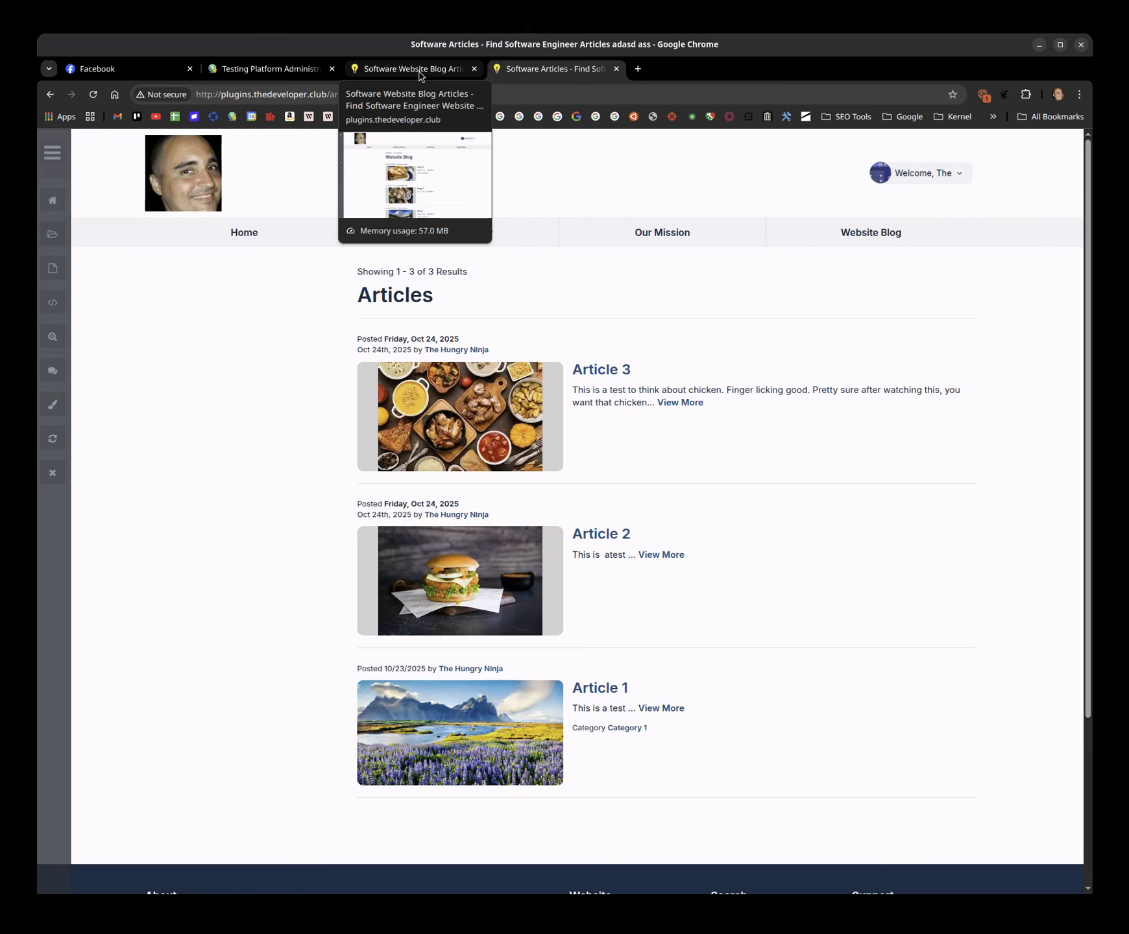
left_click(260, 67)
scroll(476, 624, "down", 3)
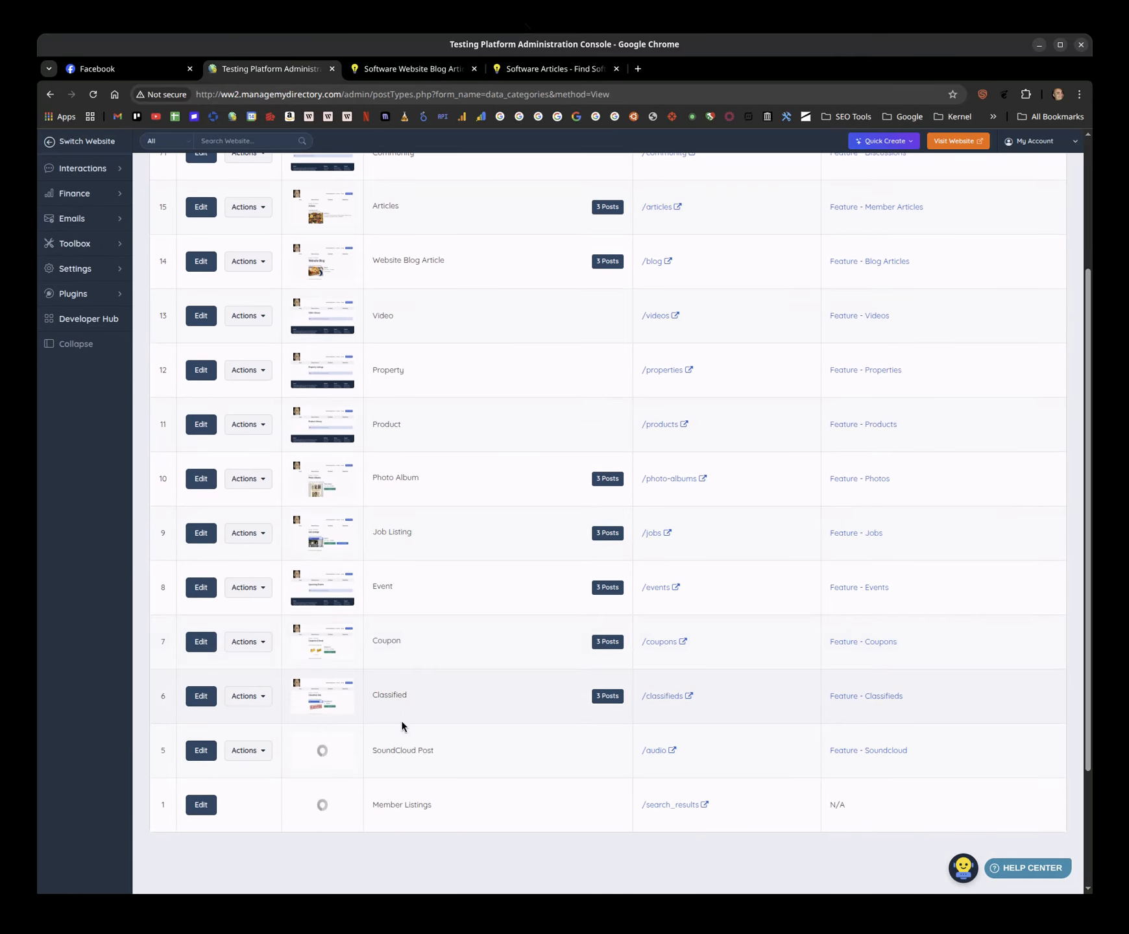
scroll(486, 571, "up", 3)
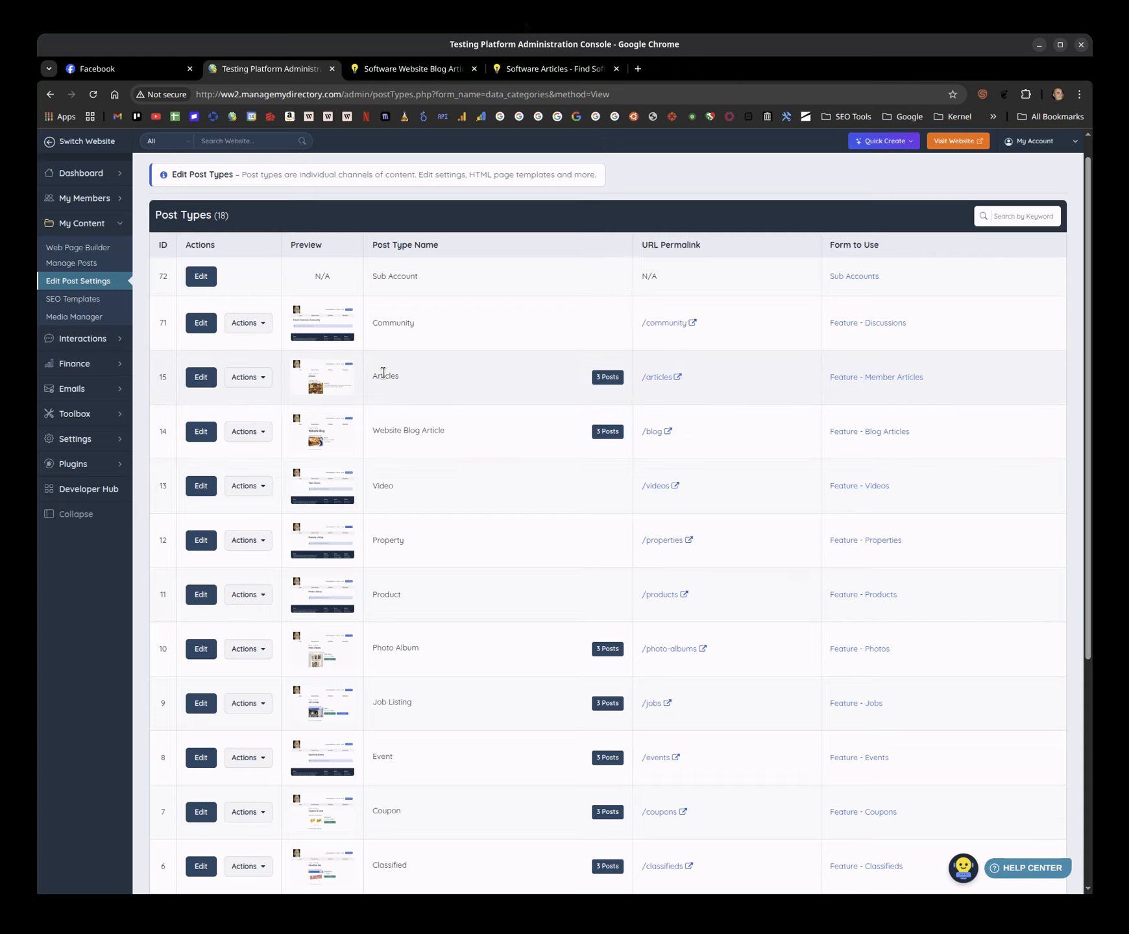
Compare the posts listed on the live blog page with those on the live articles page, and return to the post types list.
left_click(253, 377)
left_click(199, 382)
left_click(416, 73)
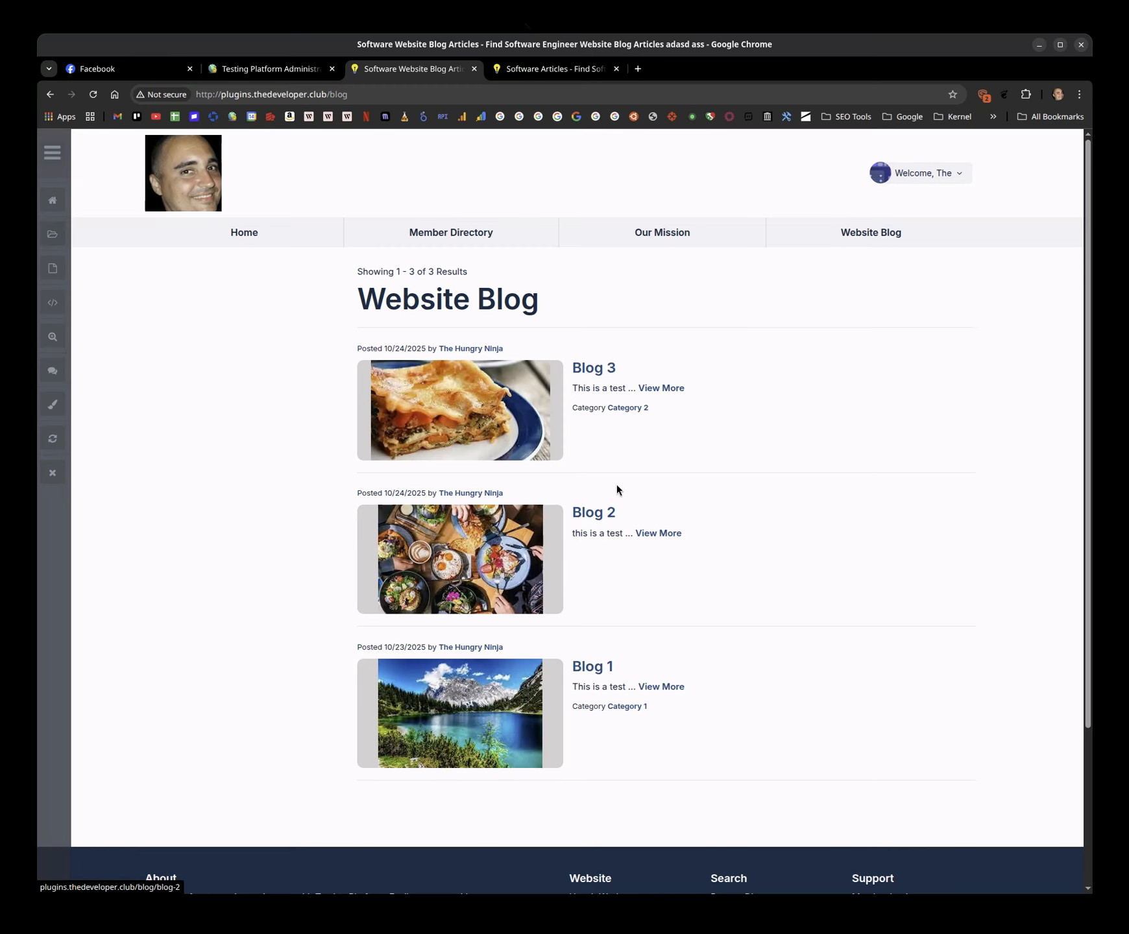
left_click(557, 69)
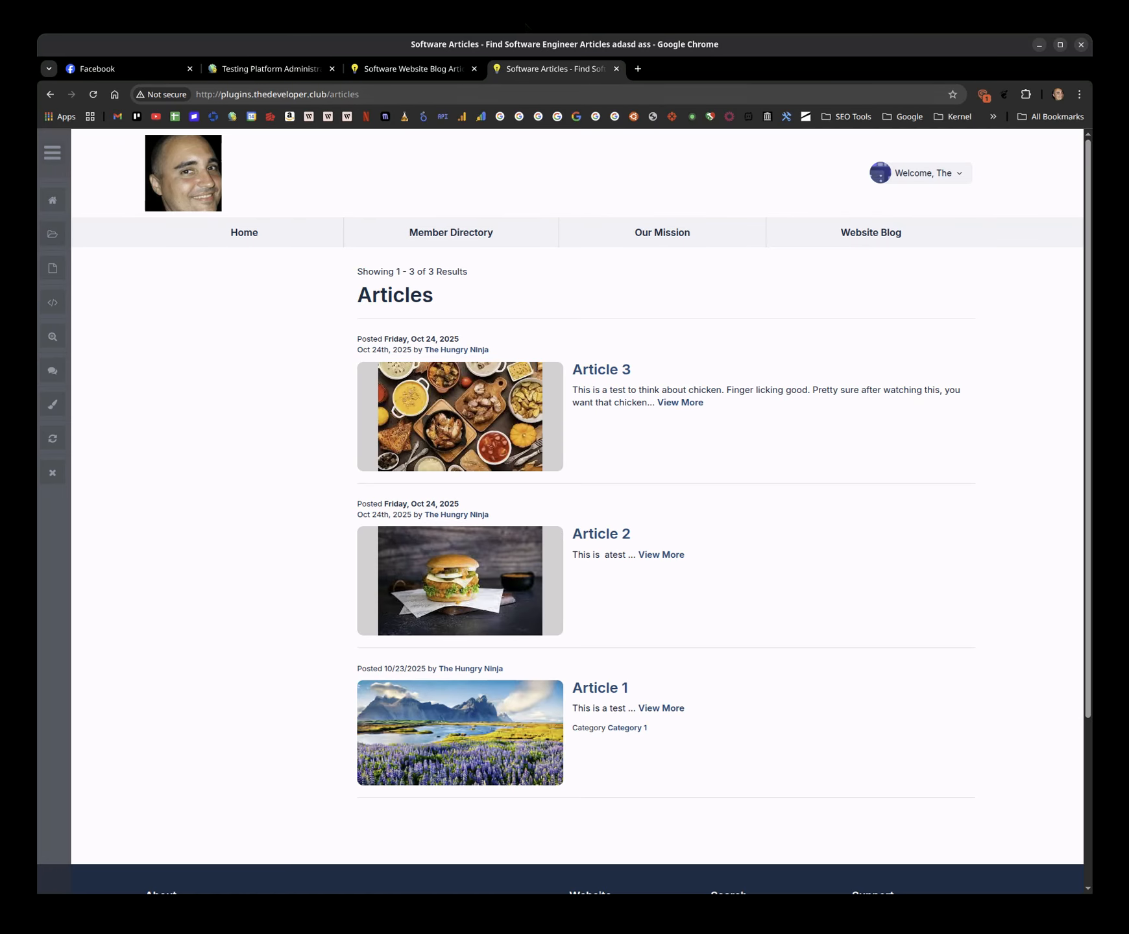
key("ctrl+shift+Tab")
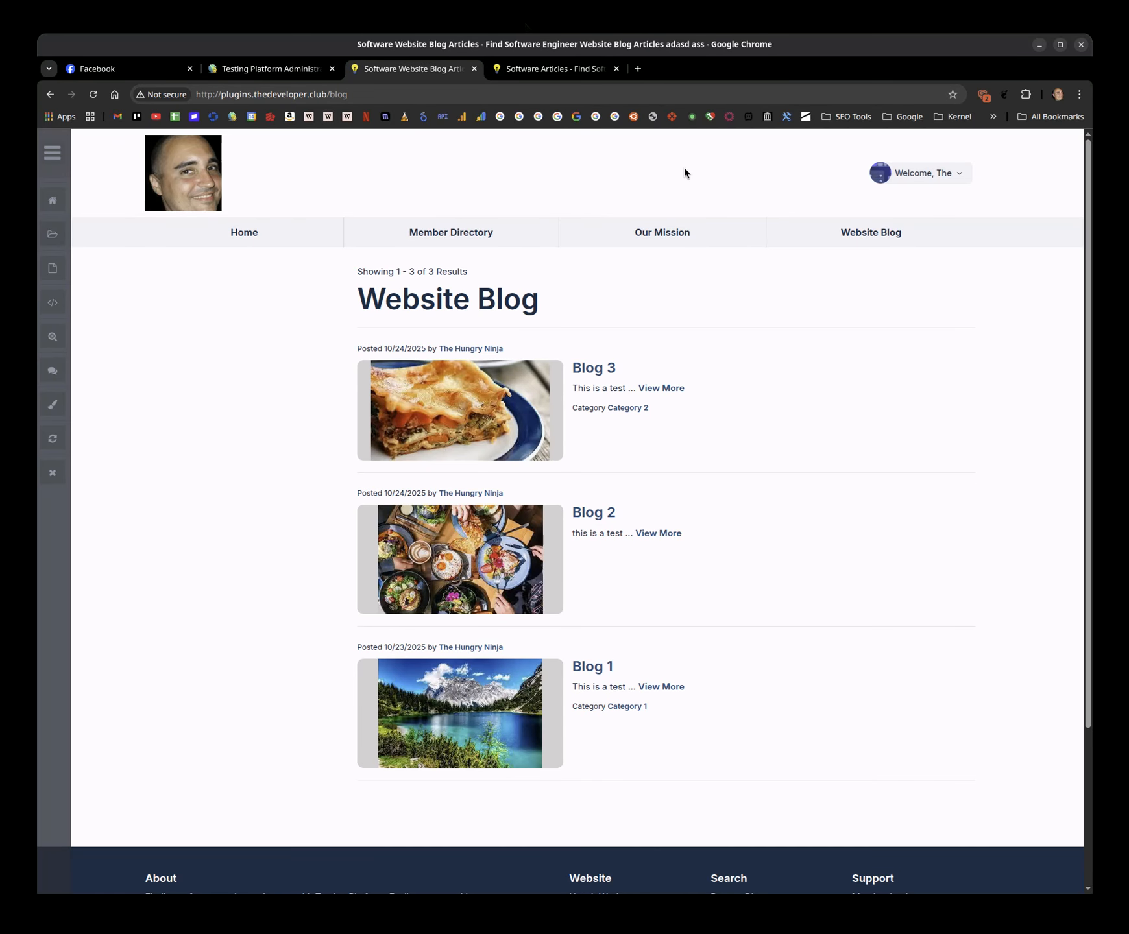
left_click(277, 74)
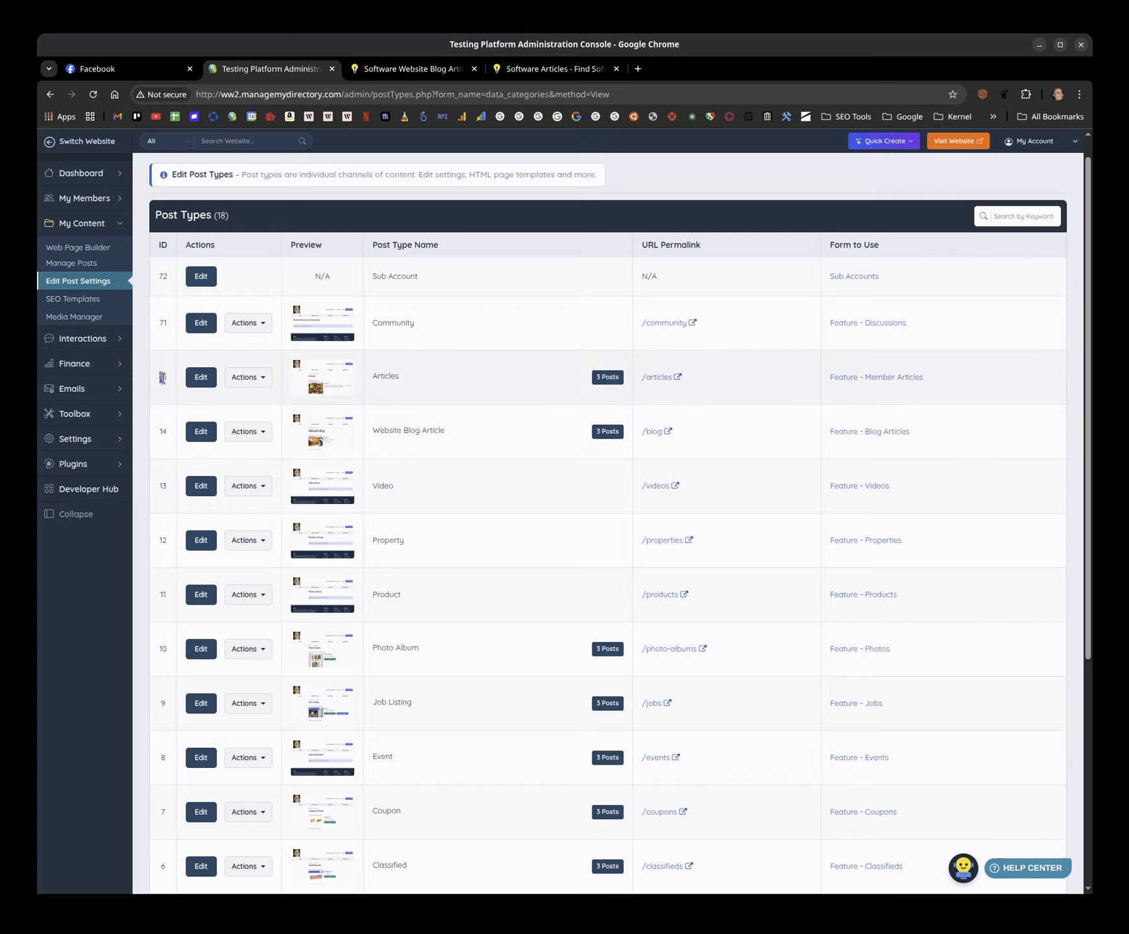
Examine the IDs and names of the Articles and Website Blog Article post types in the list.
double_click(162, 378)
mouse_move(123, 389)
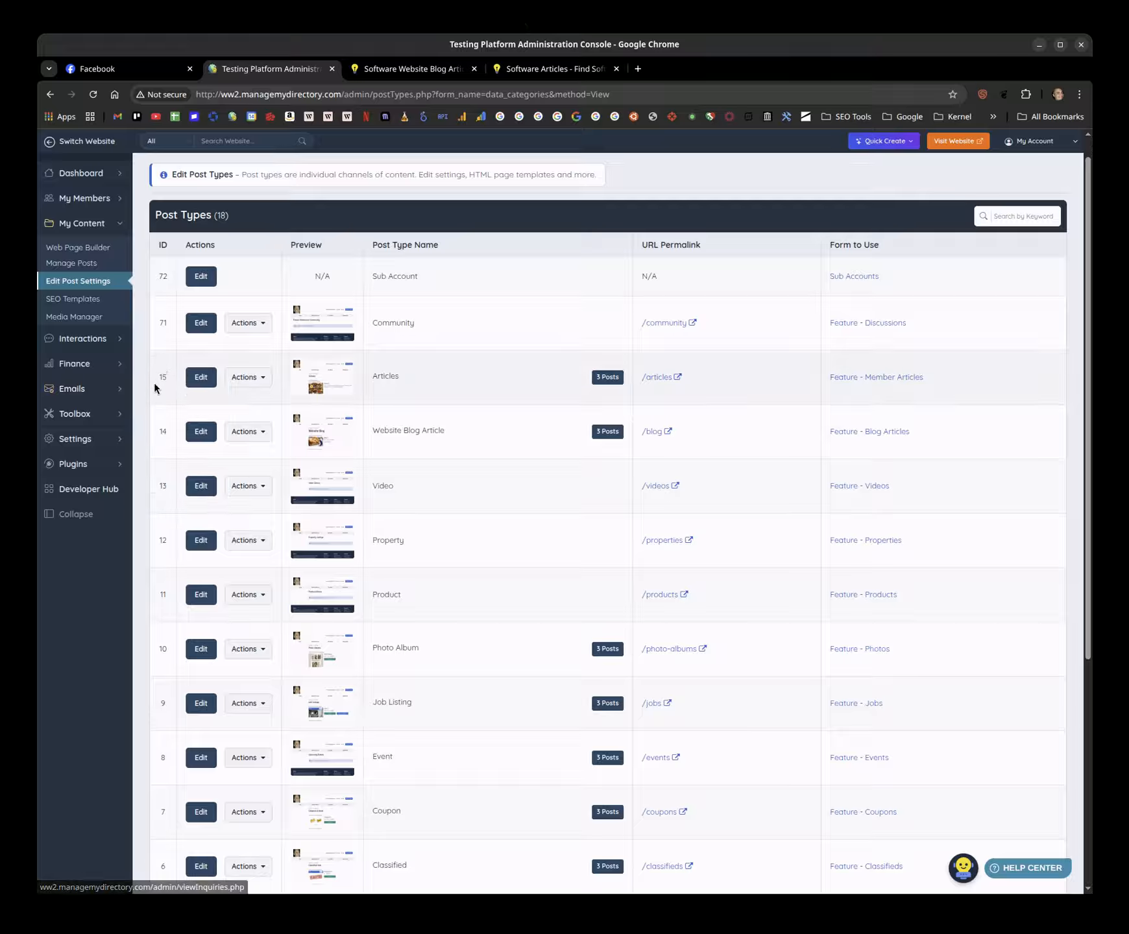
mouse_move(133, 443)
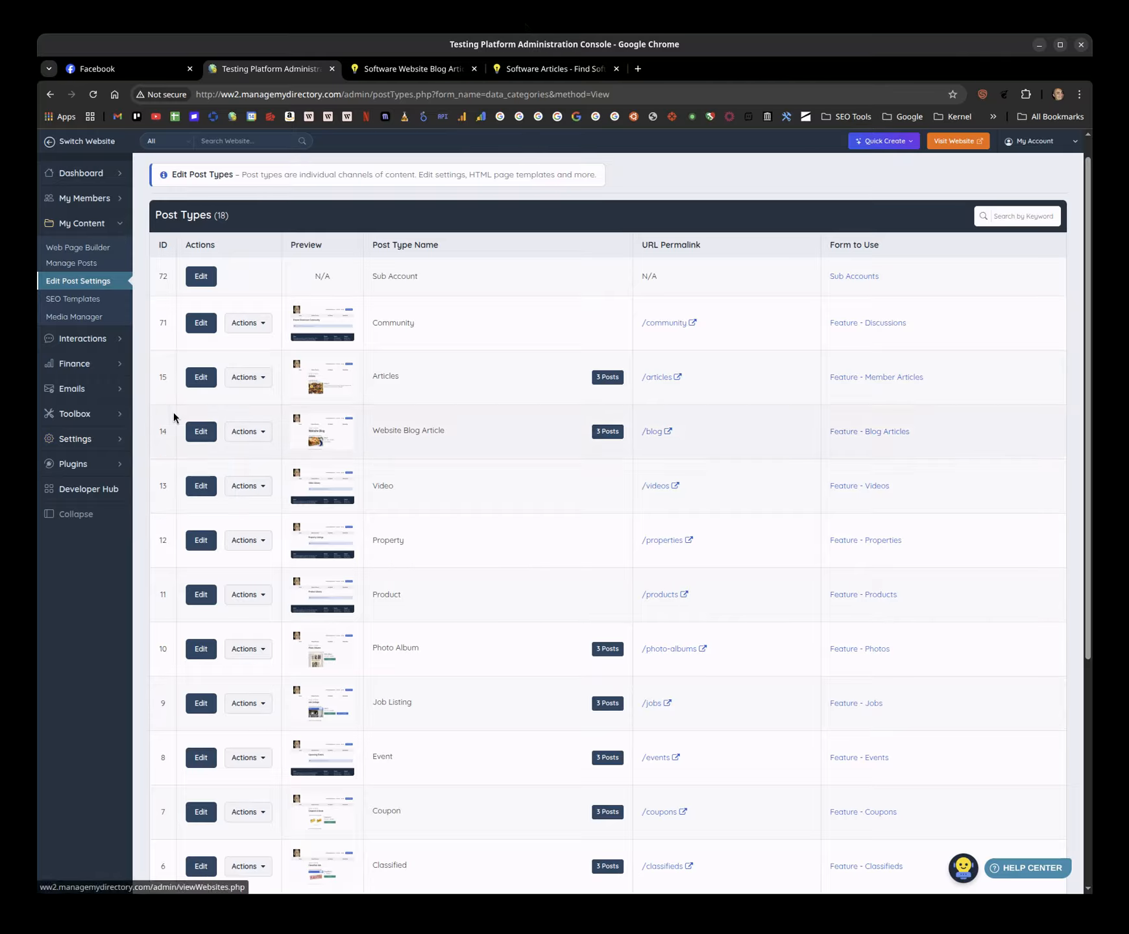
left_click_drag(392, 429, 522, 439)
left_click(522, 438)
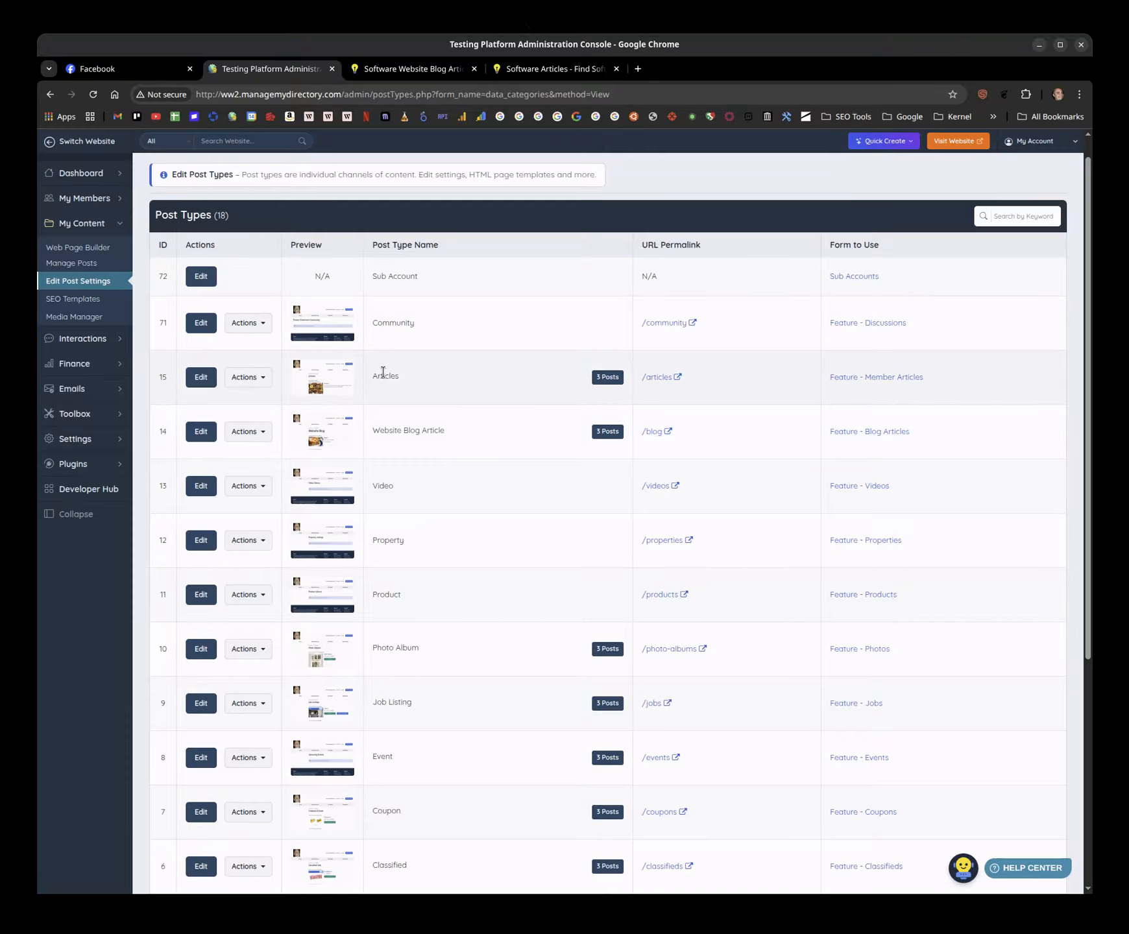
double_click(383, 373)
left_click_drag(393, 431, 457, 427)
left_click(457, 428)
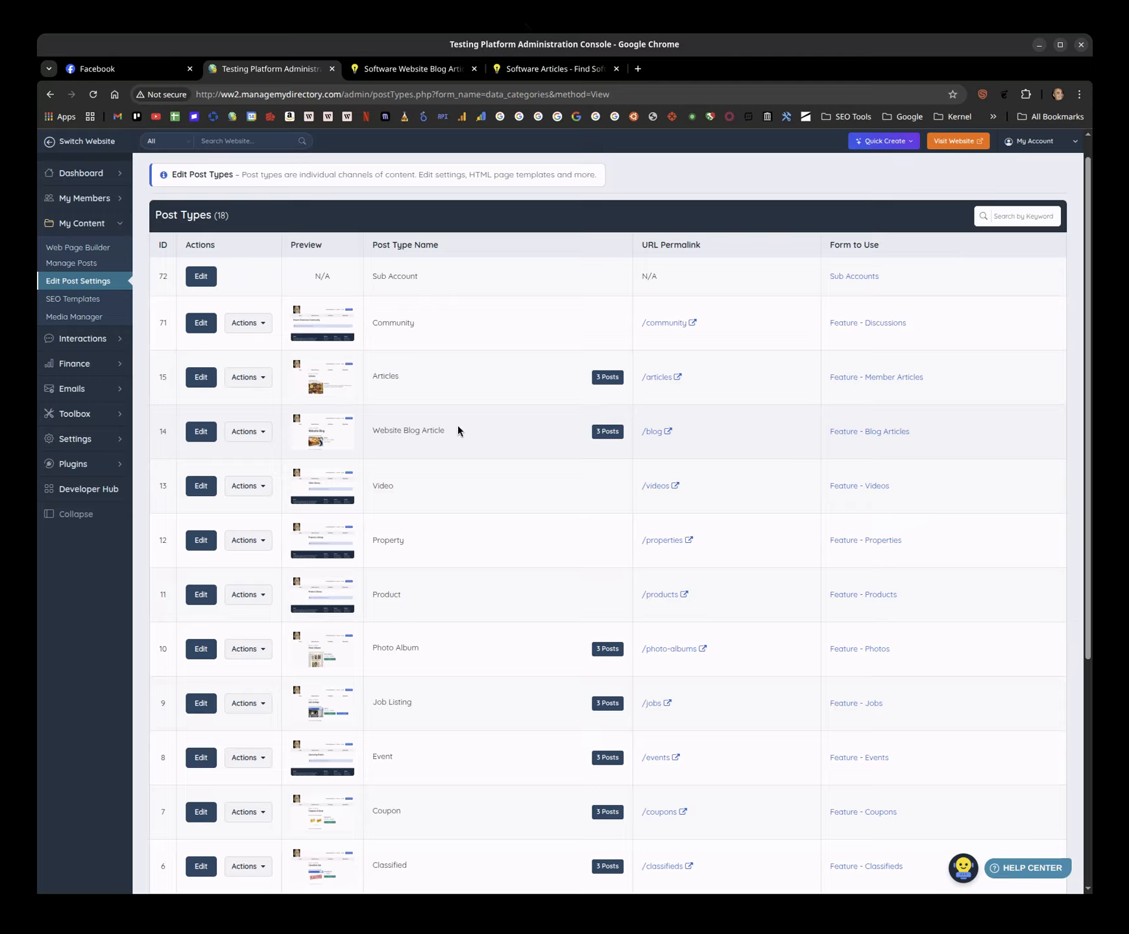
left_click(227, 377)
left_click(226, 379)
double_click(162, 377)
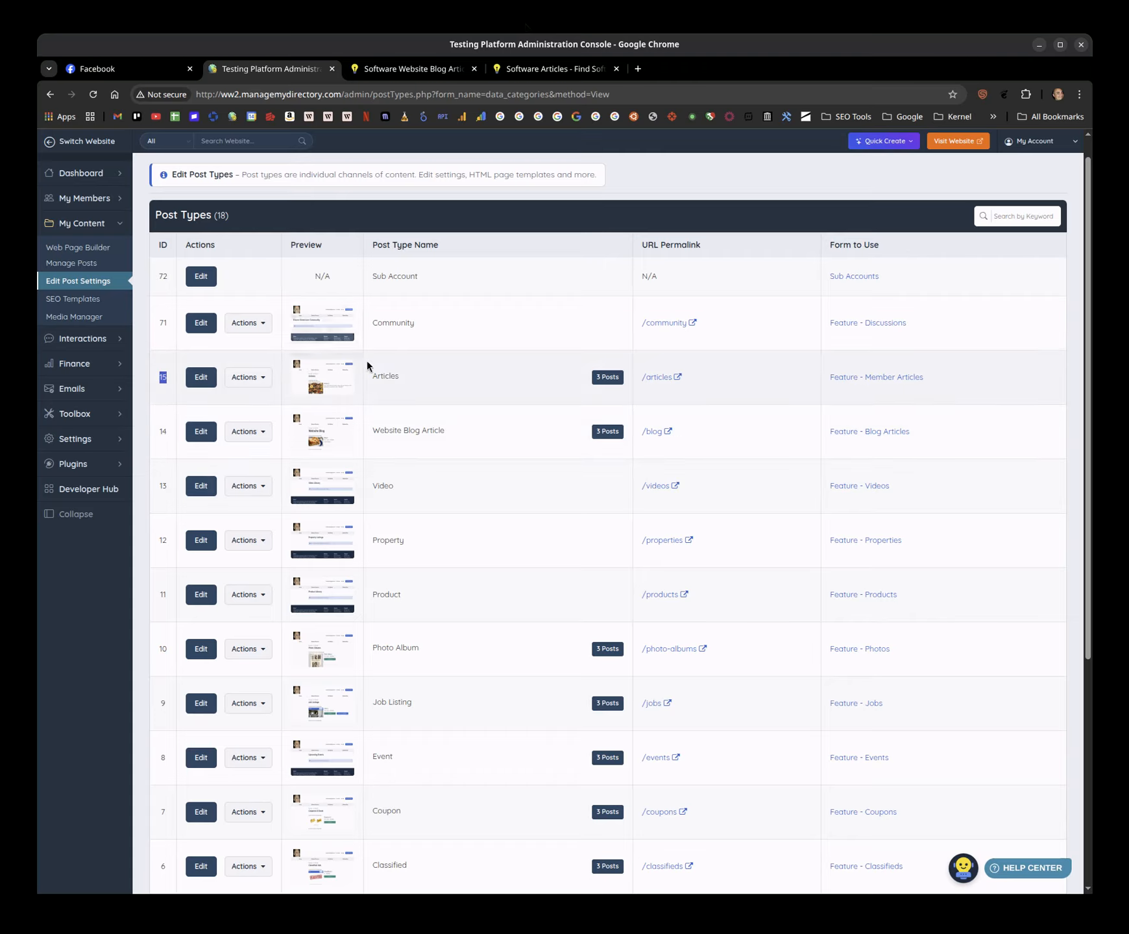
left_click(383, 378)
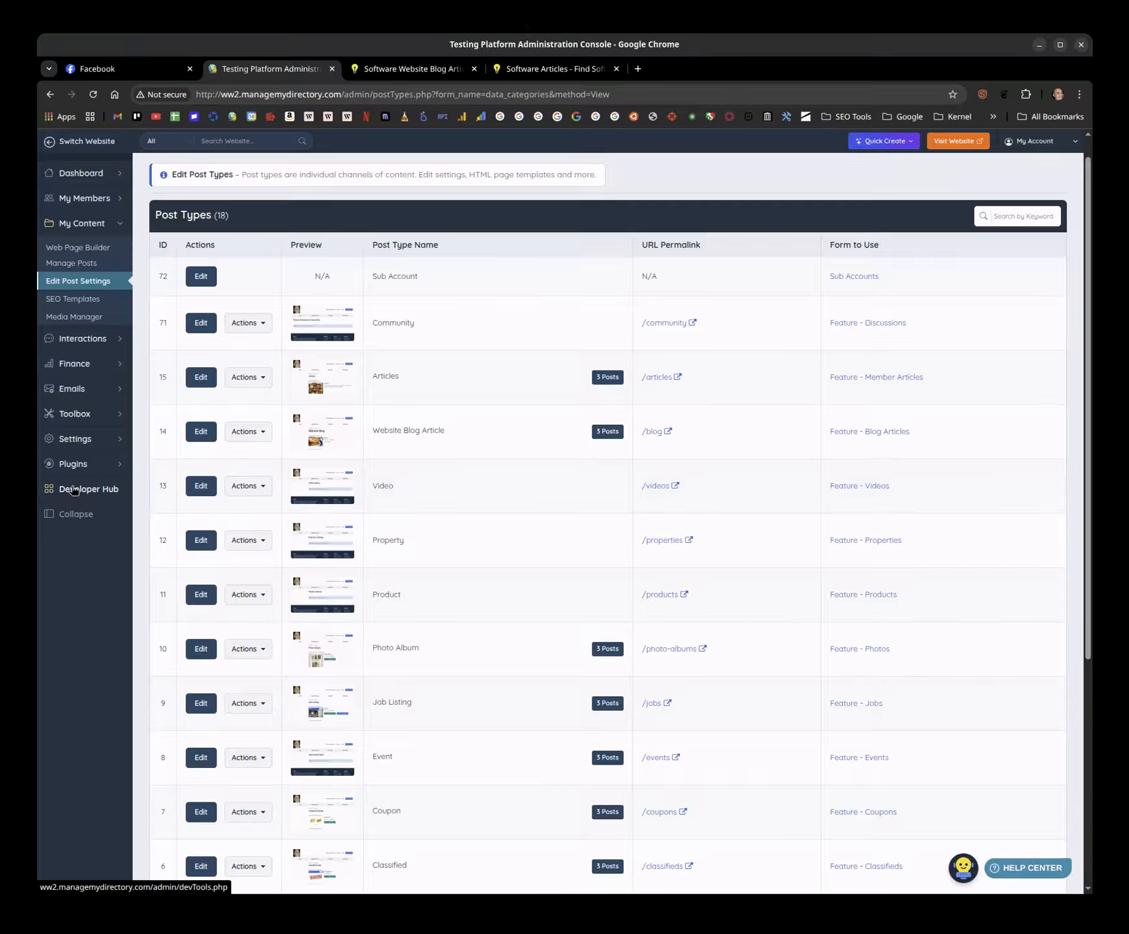
Open the site's MySQL database from the Developer Hub in a new tab and browse the data_posts table of the directory database.
middle_click(74, 492)
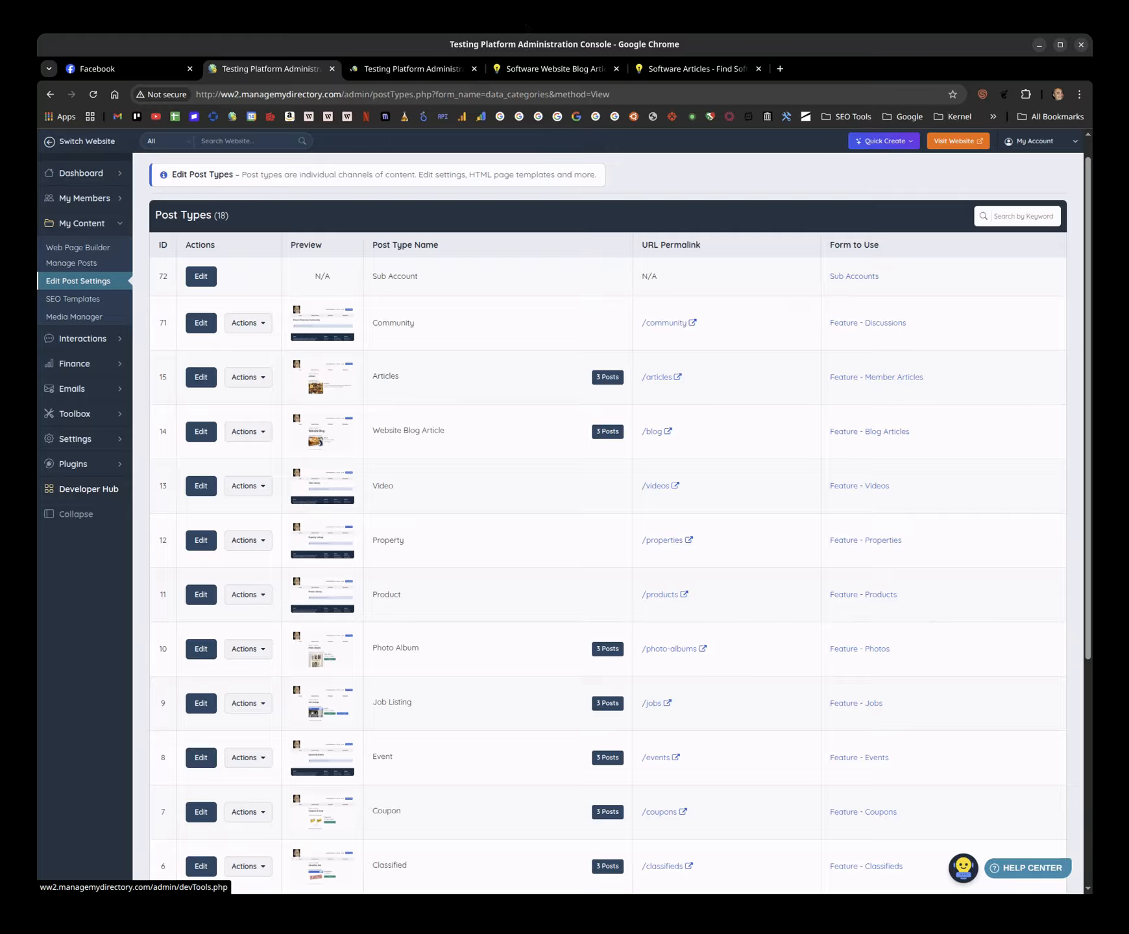
left_click(406, 68)
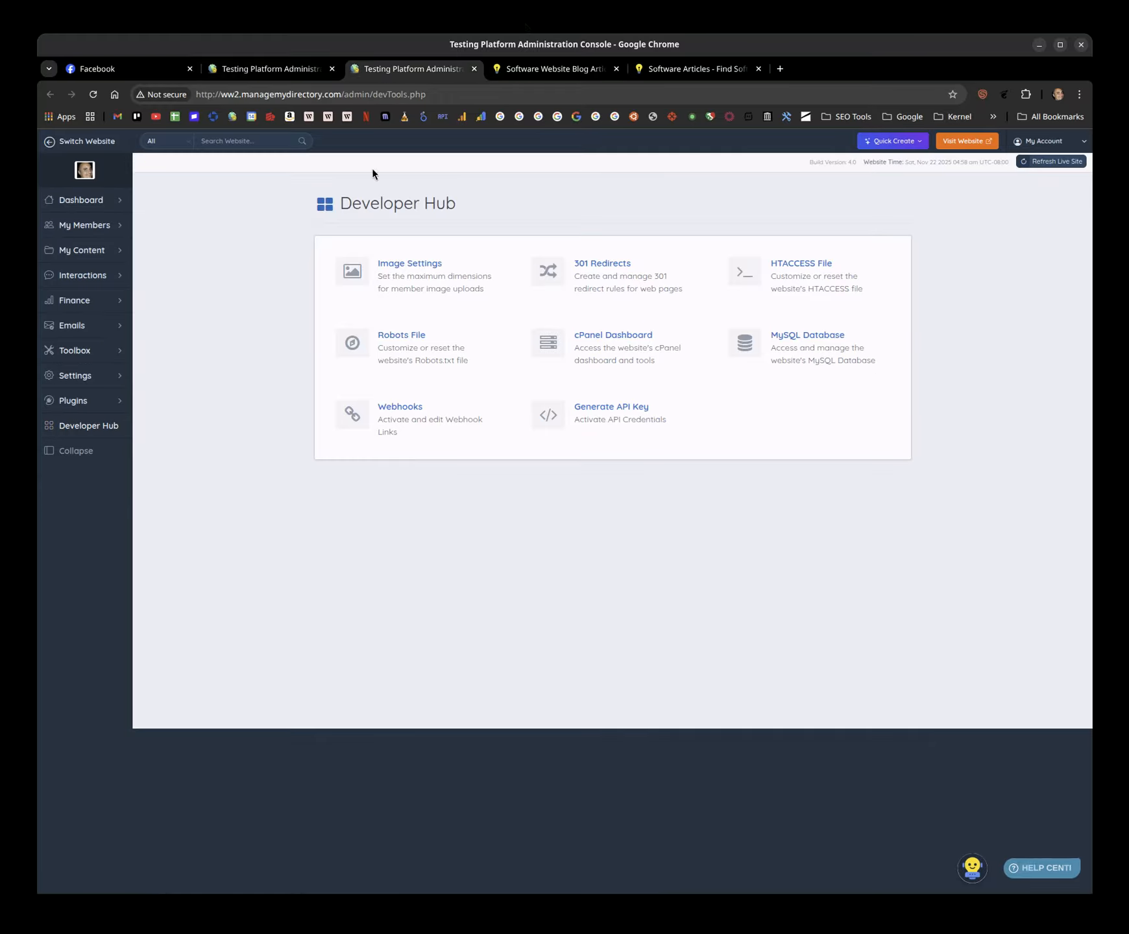
left_click(817, 346)
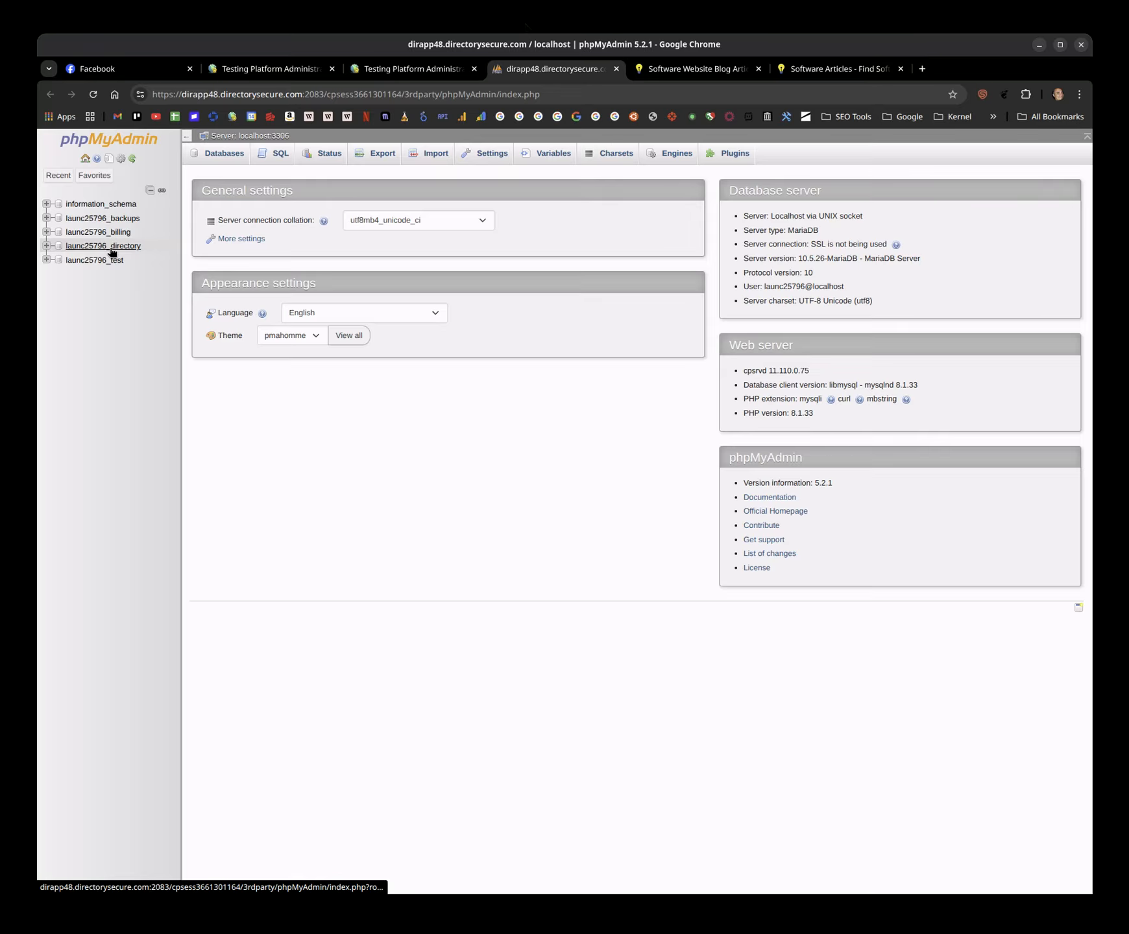
left_click(110, 251)
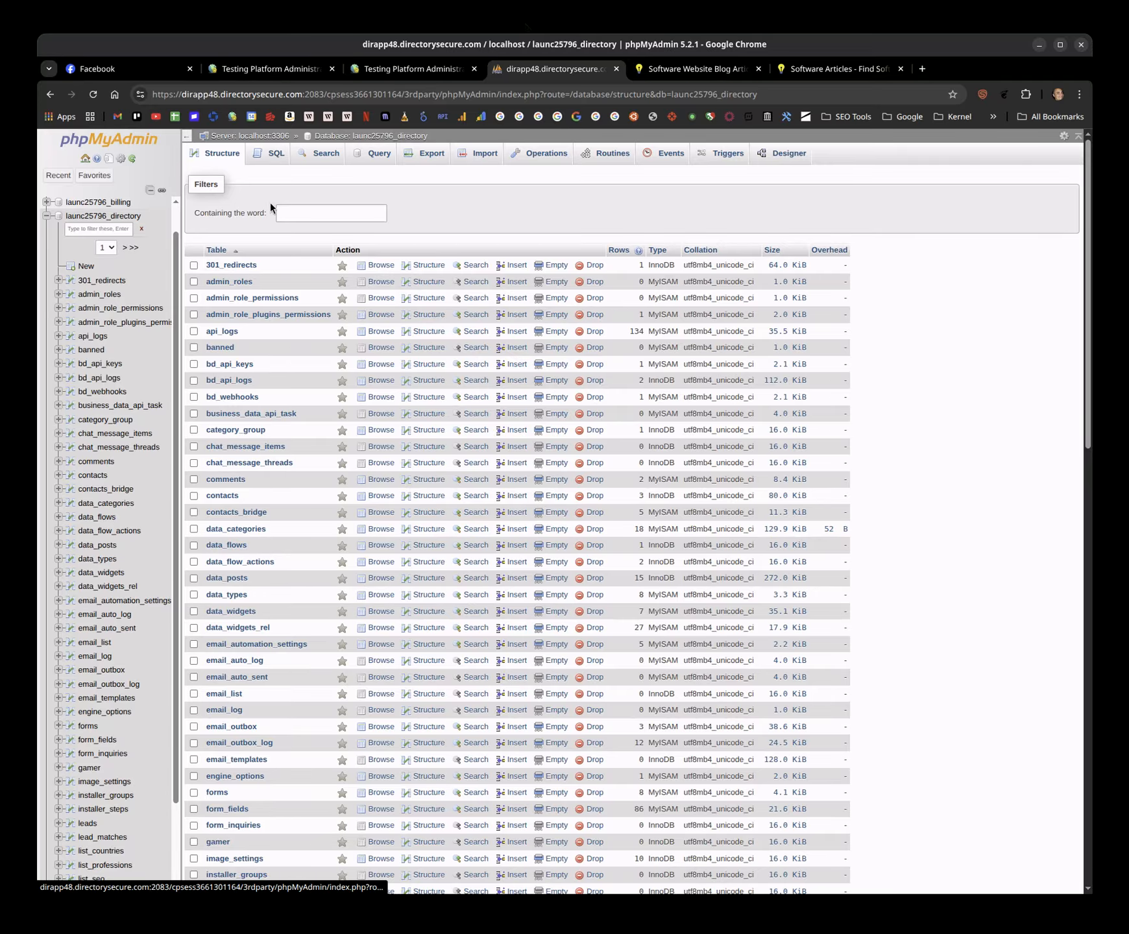
left_click(225, 577)
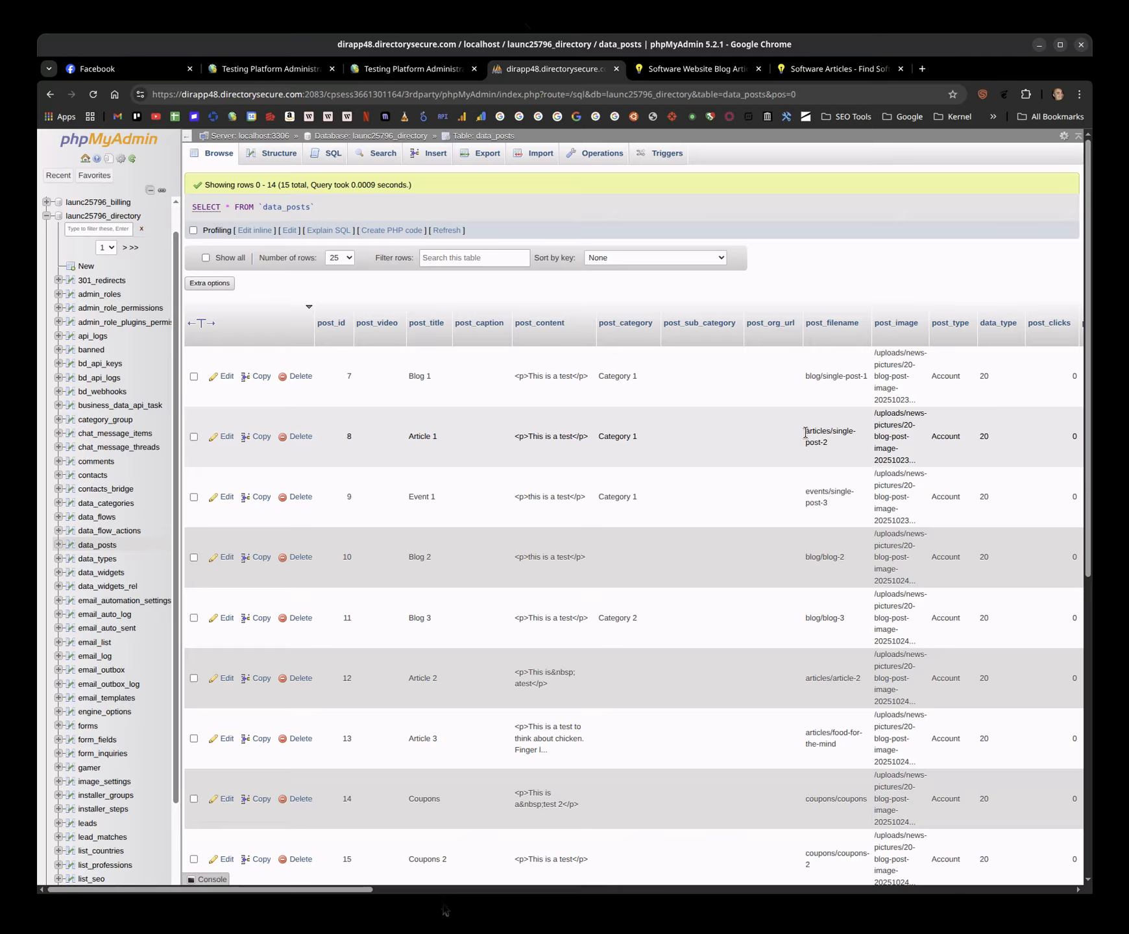
Examine the post_filename and data_id columns of data_posts and compare the data_id values with the post type IDs in the admin console.
left_click_drag(805, 432, 831, 433)
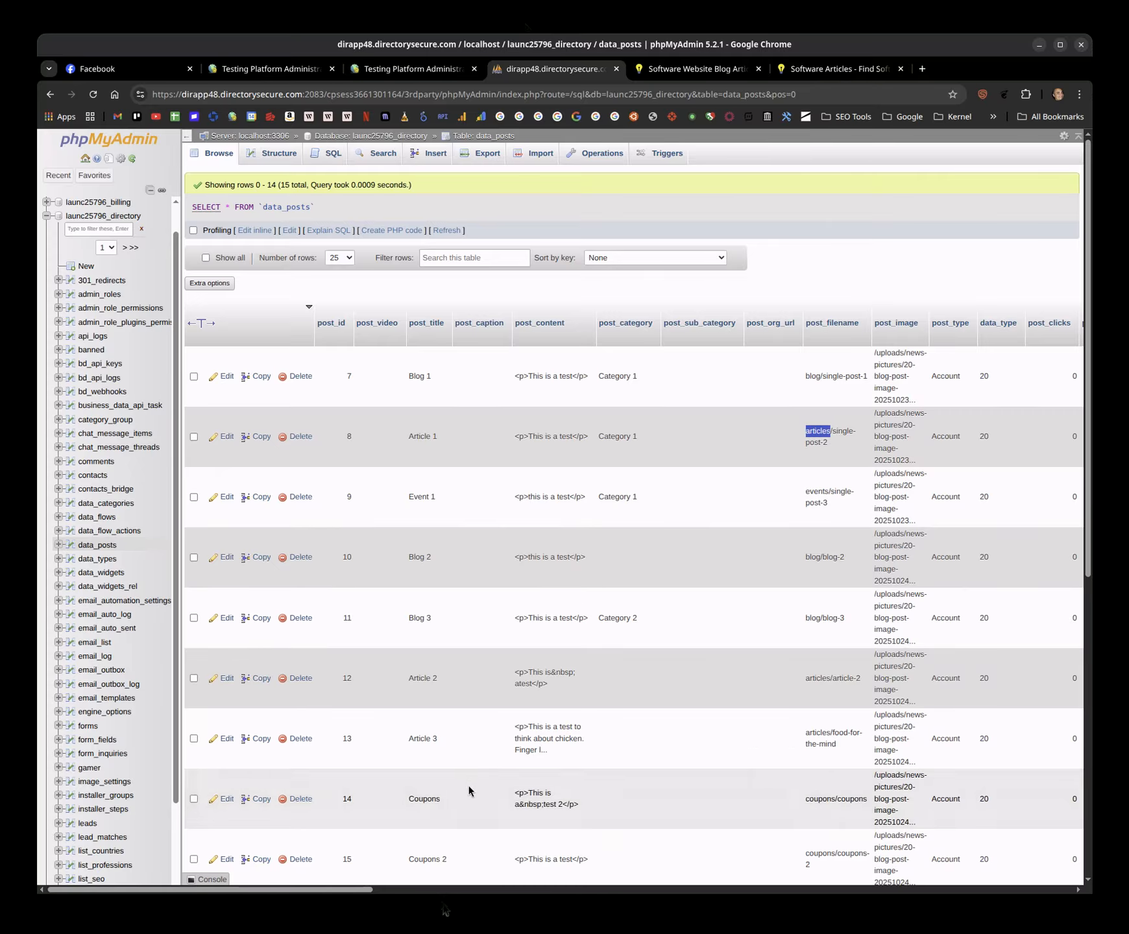
left_click_drag(342, 890, 849, 852)
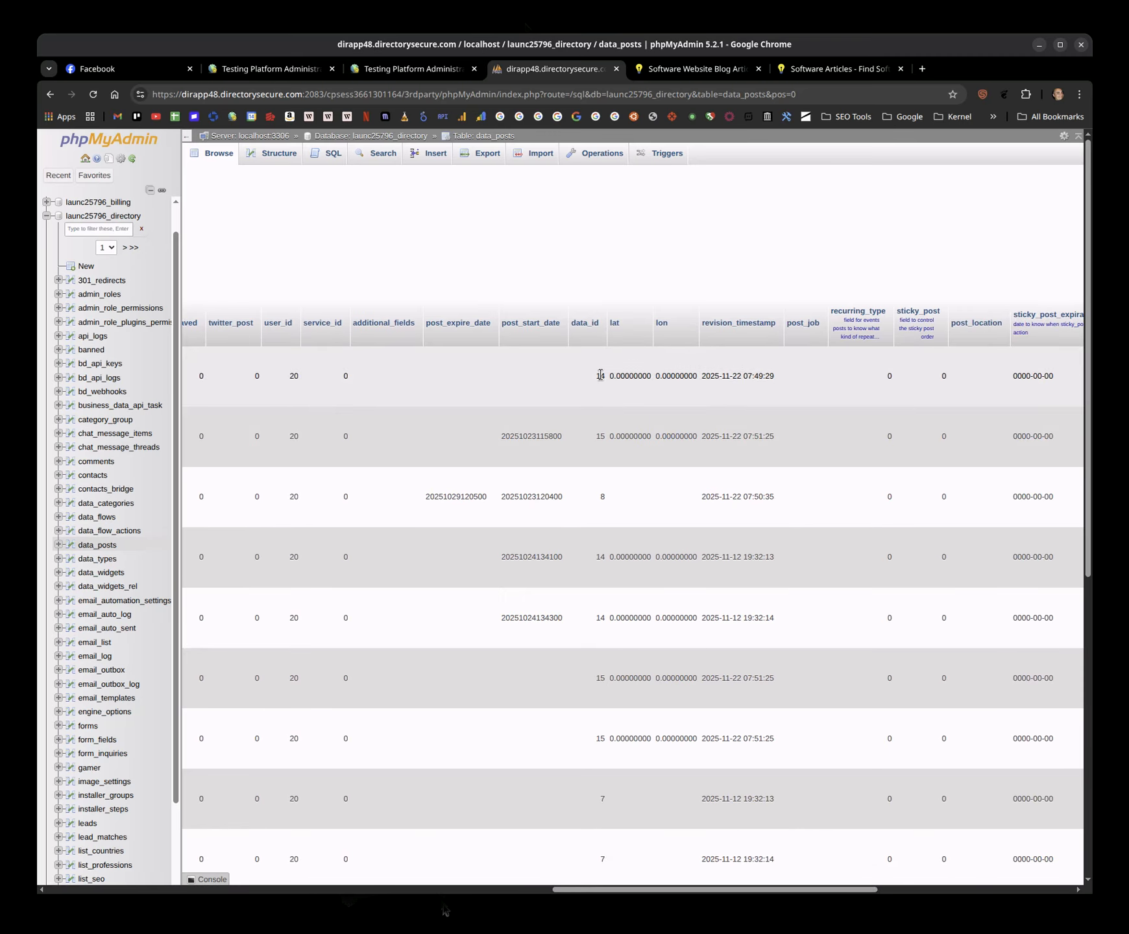
left_click(362, 72)
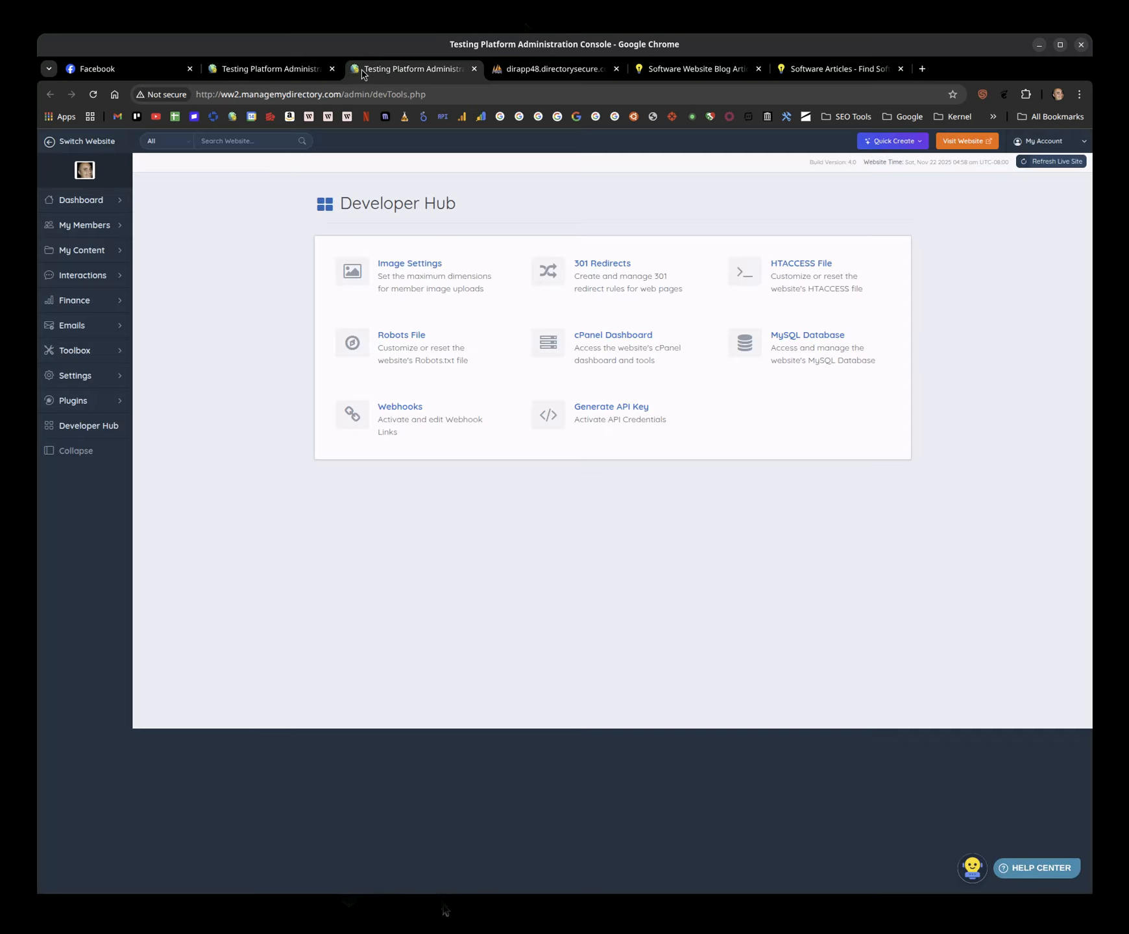
left_click(305, 68)
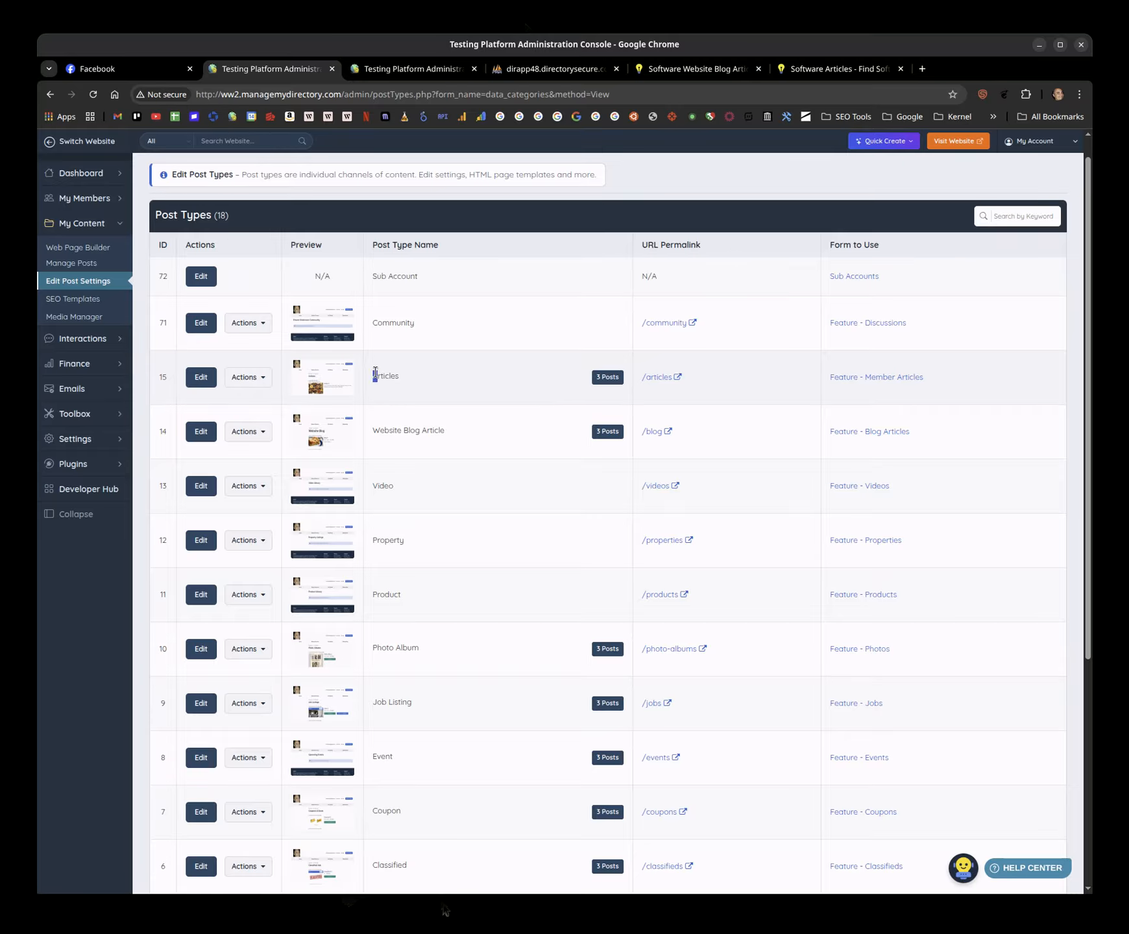
double_click(387, 376)
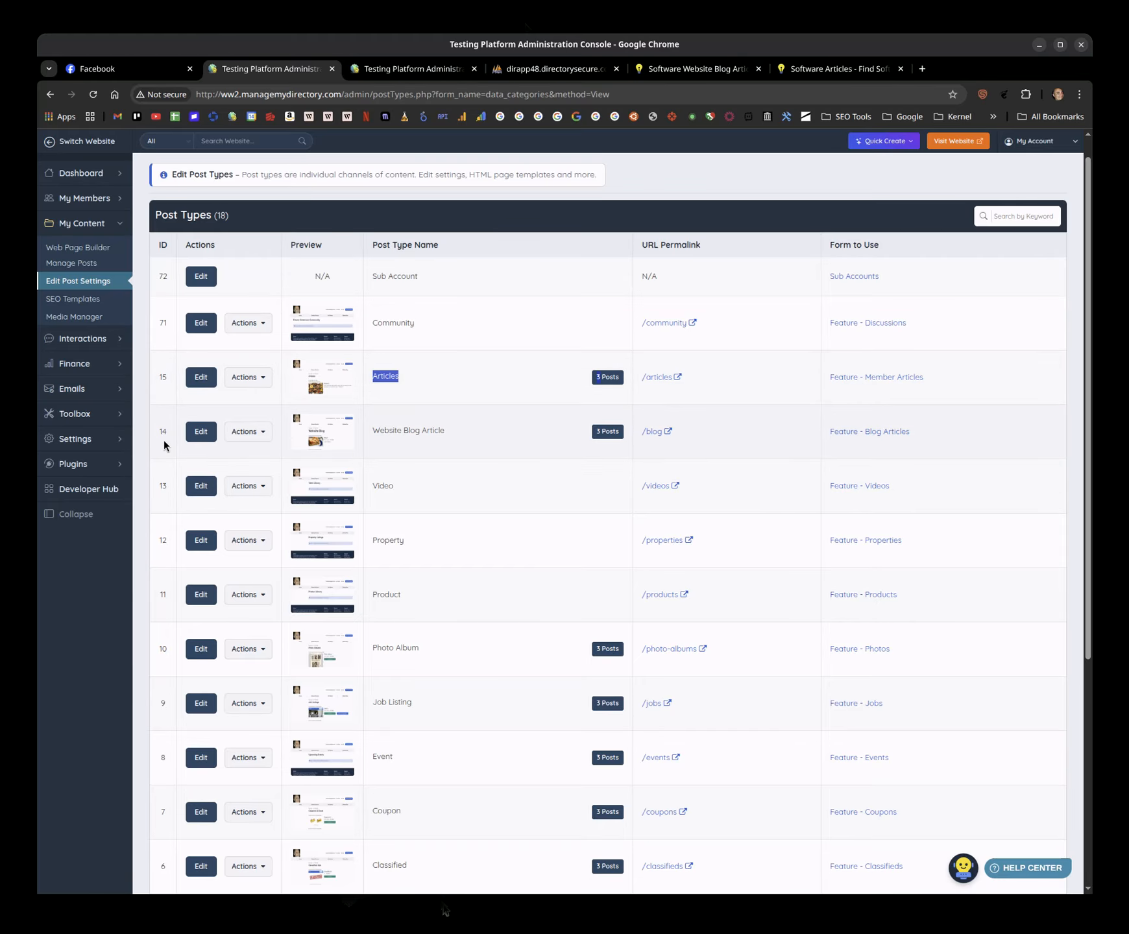
left_click(558, 68)
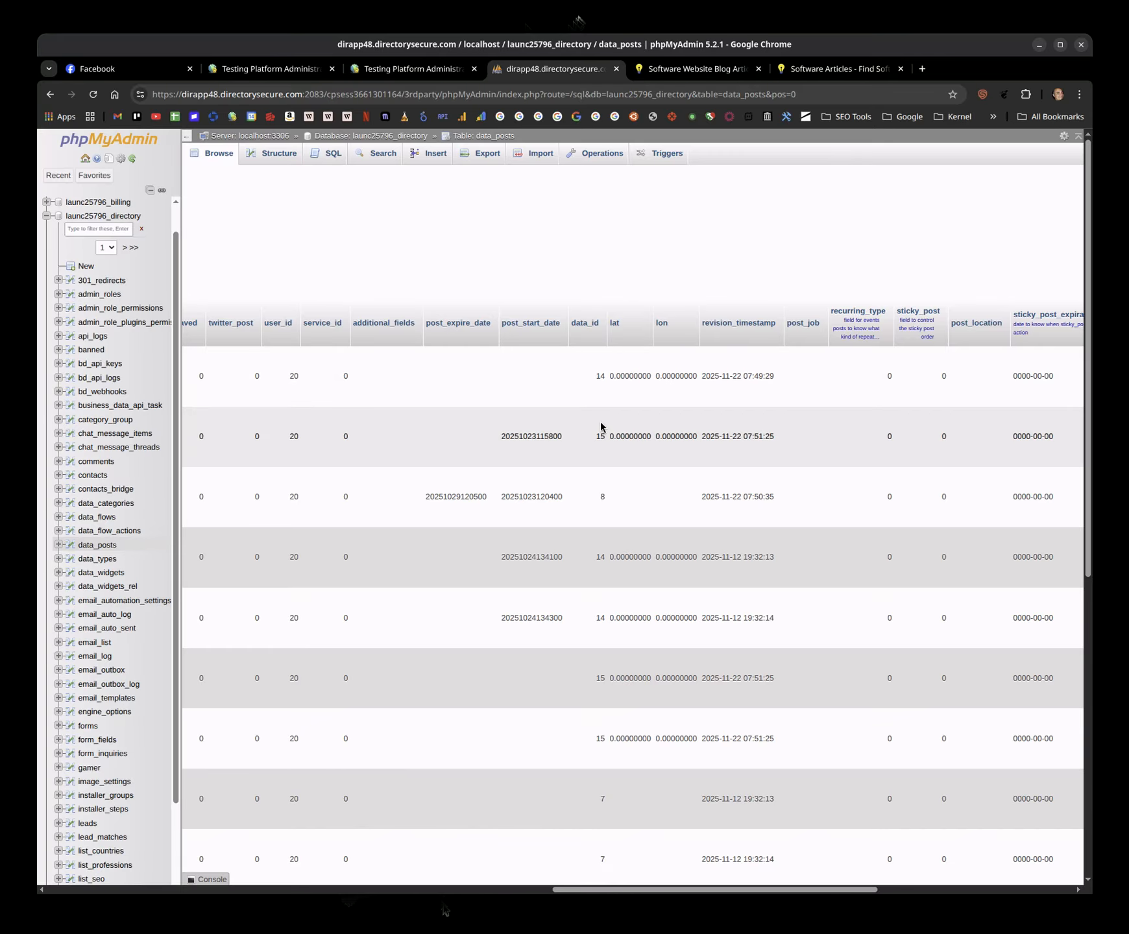
scroll(361, 296, "left", 10)
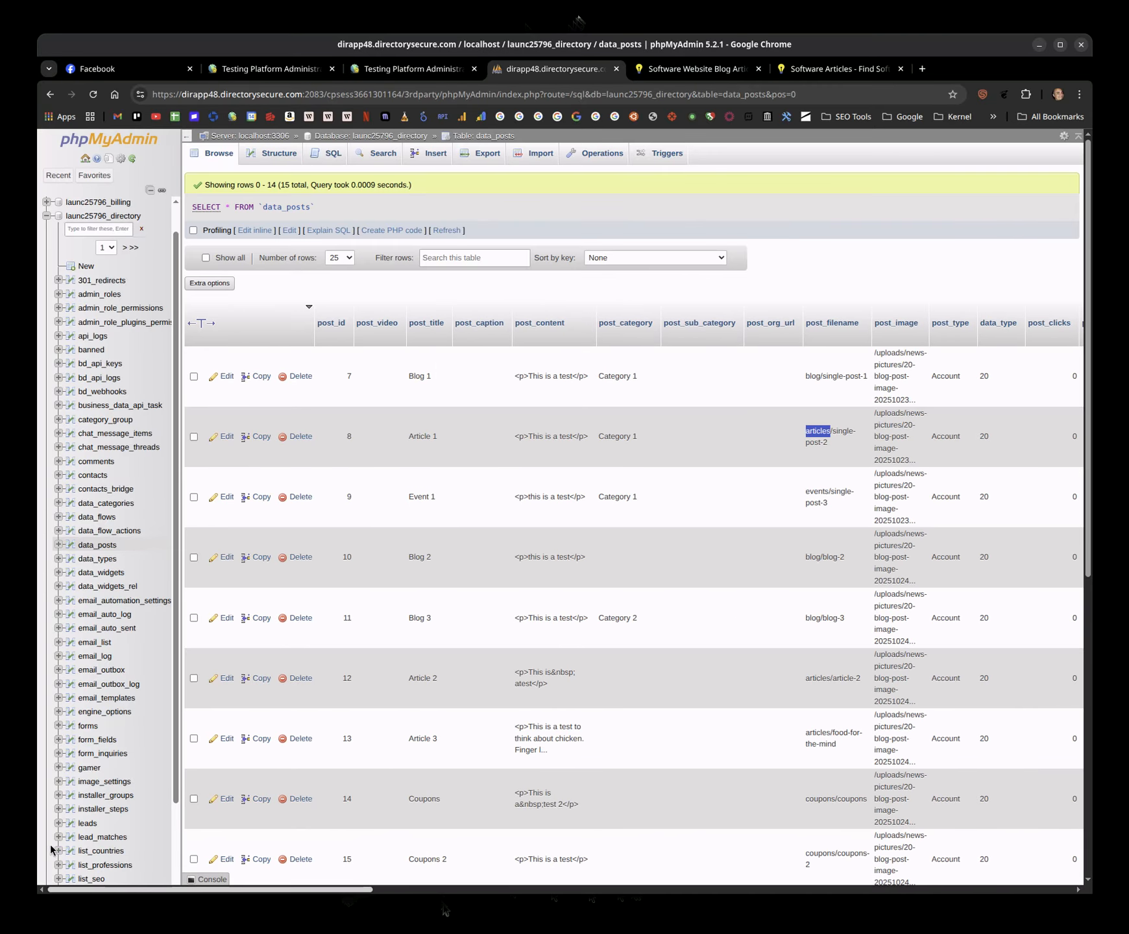
Replace the data_posts browse query inline with the start of an UPDATE data_posts statement that sets data_id.
left_click(357, 289)
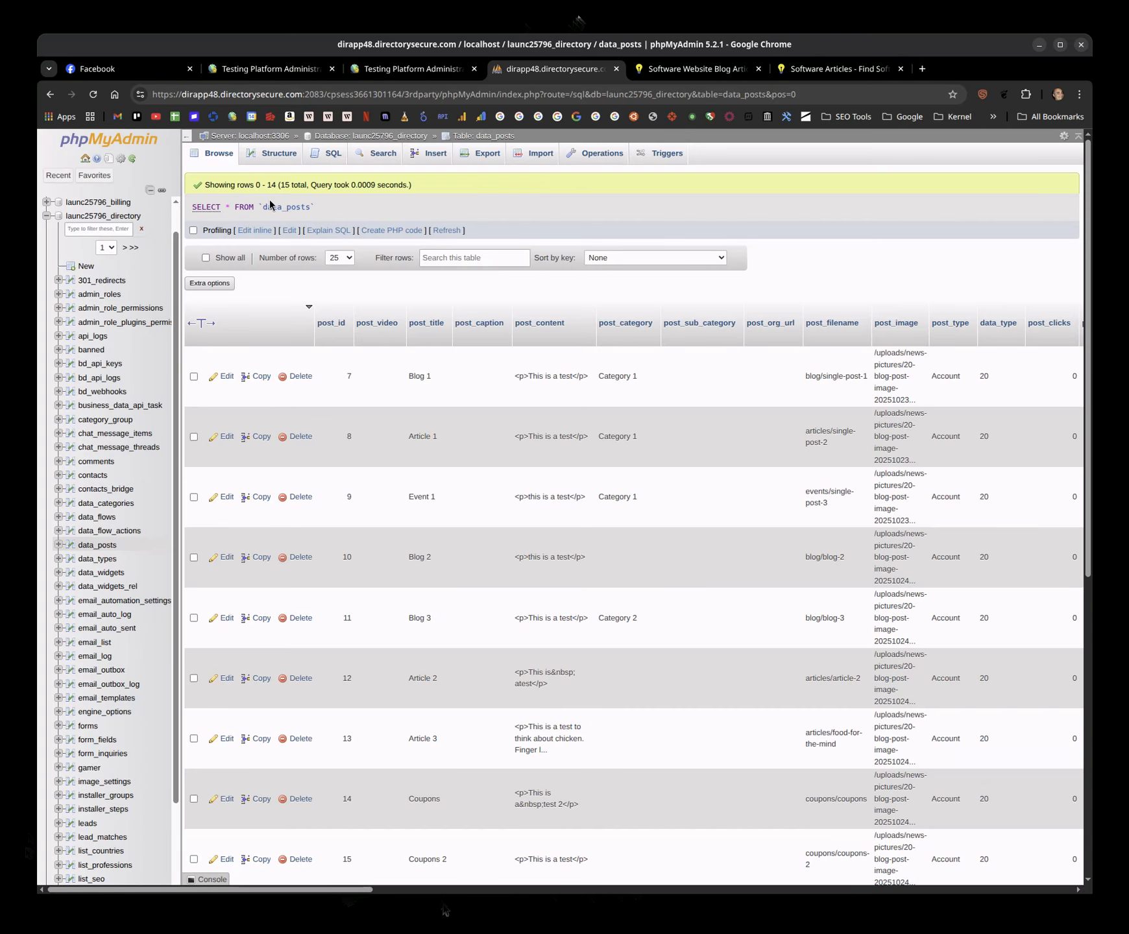
left_click(262, 234)
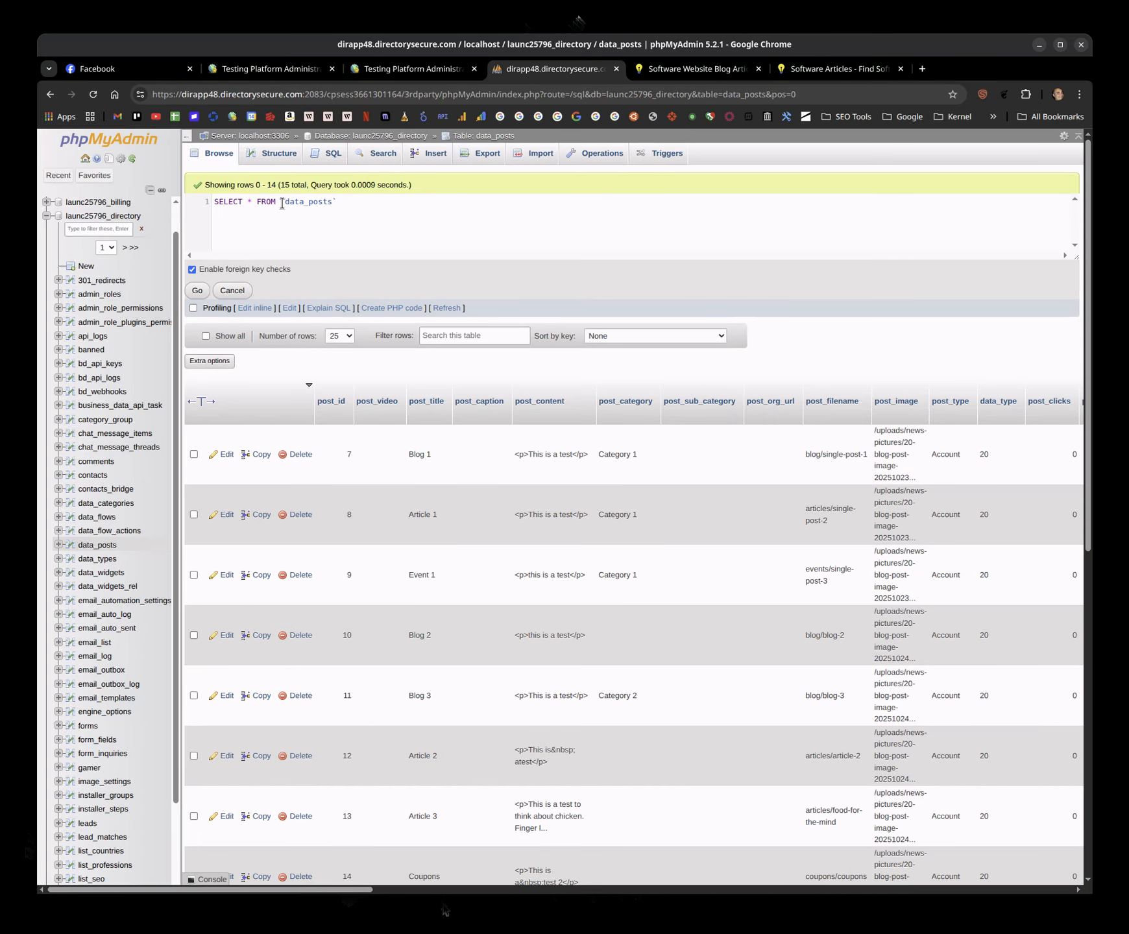
left_click_drag(371, 203, 68, 196)
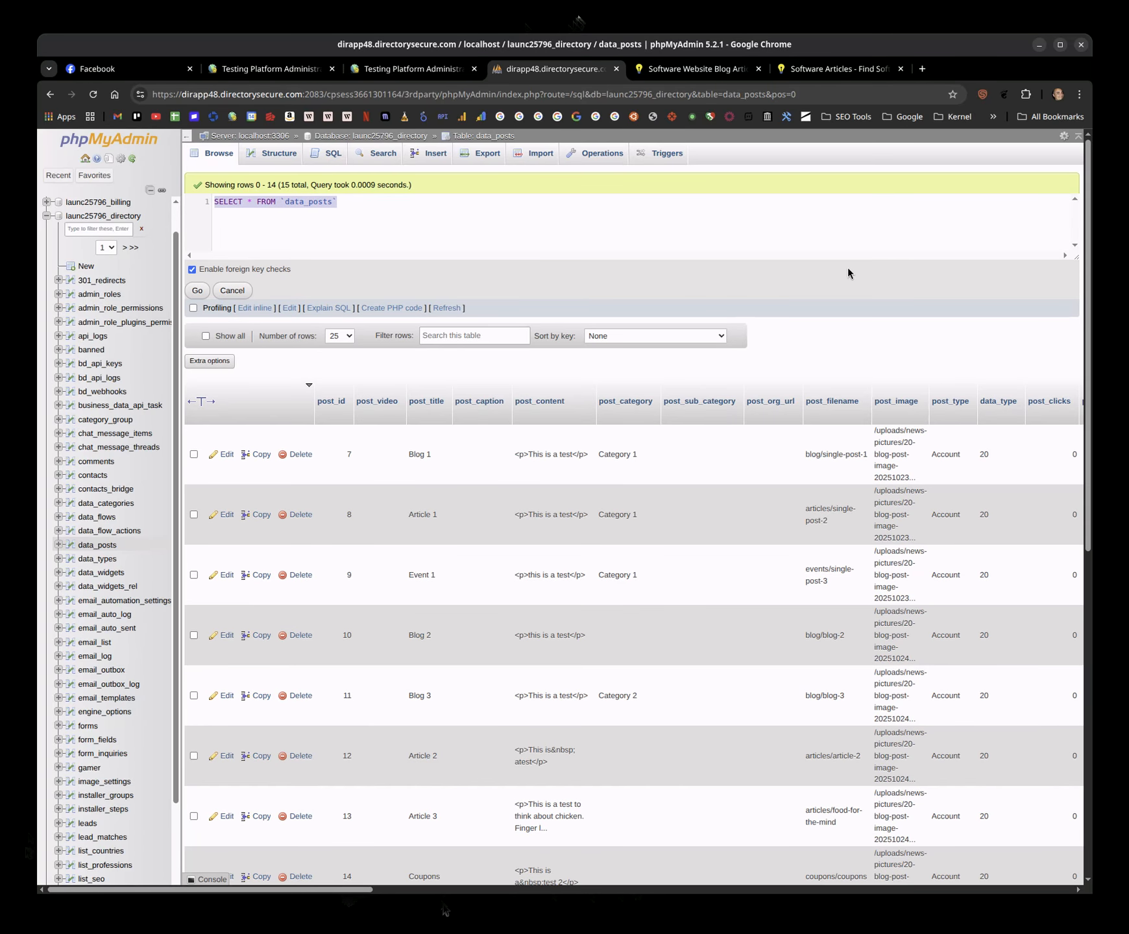
type("UPDATE DATA")
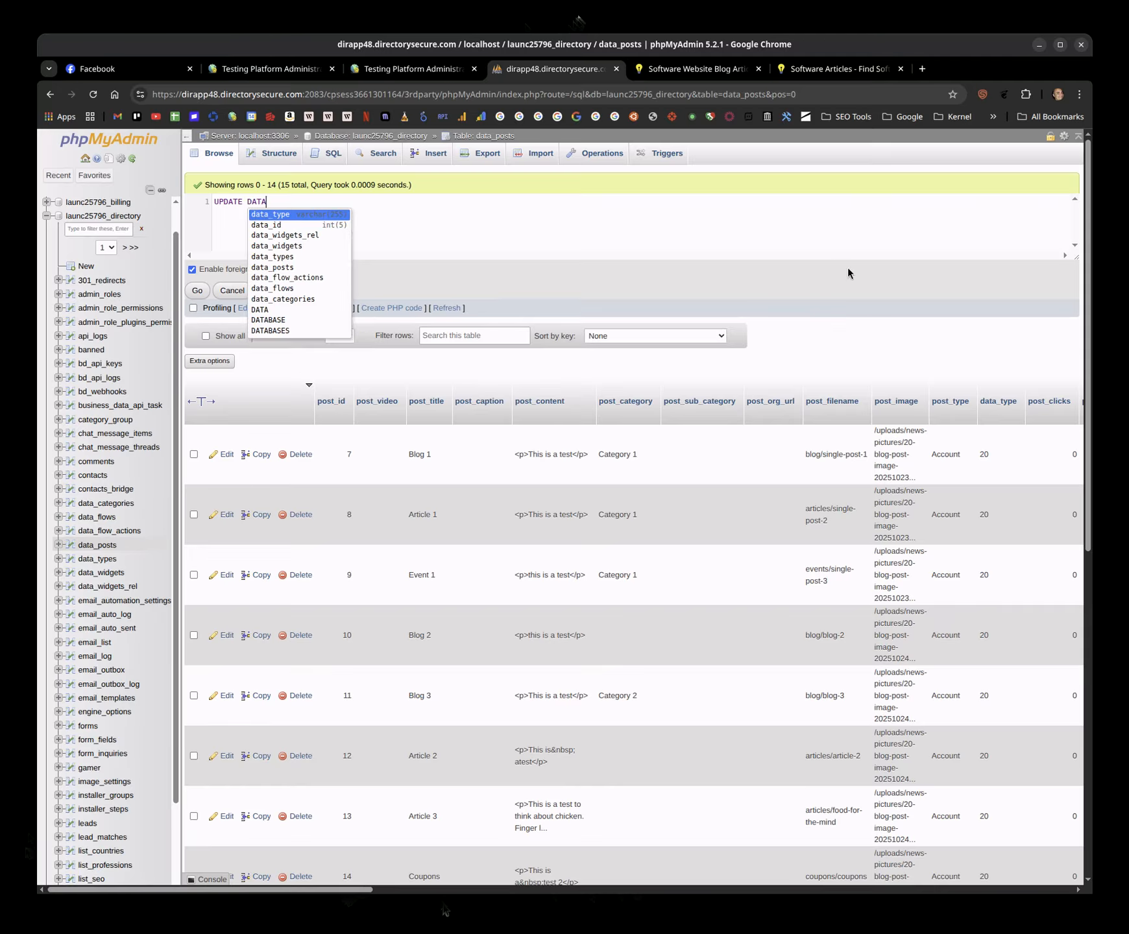
key("BackSpace")
key("BackSpace")
key("BackSpace")
key("BackSpace")
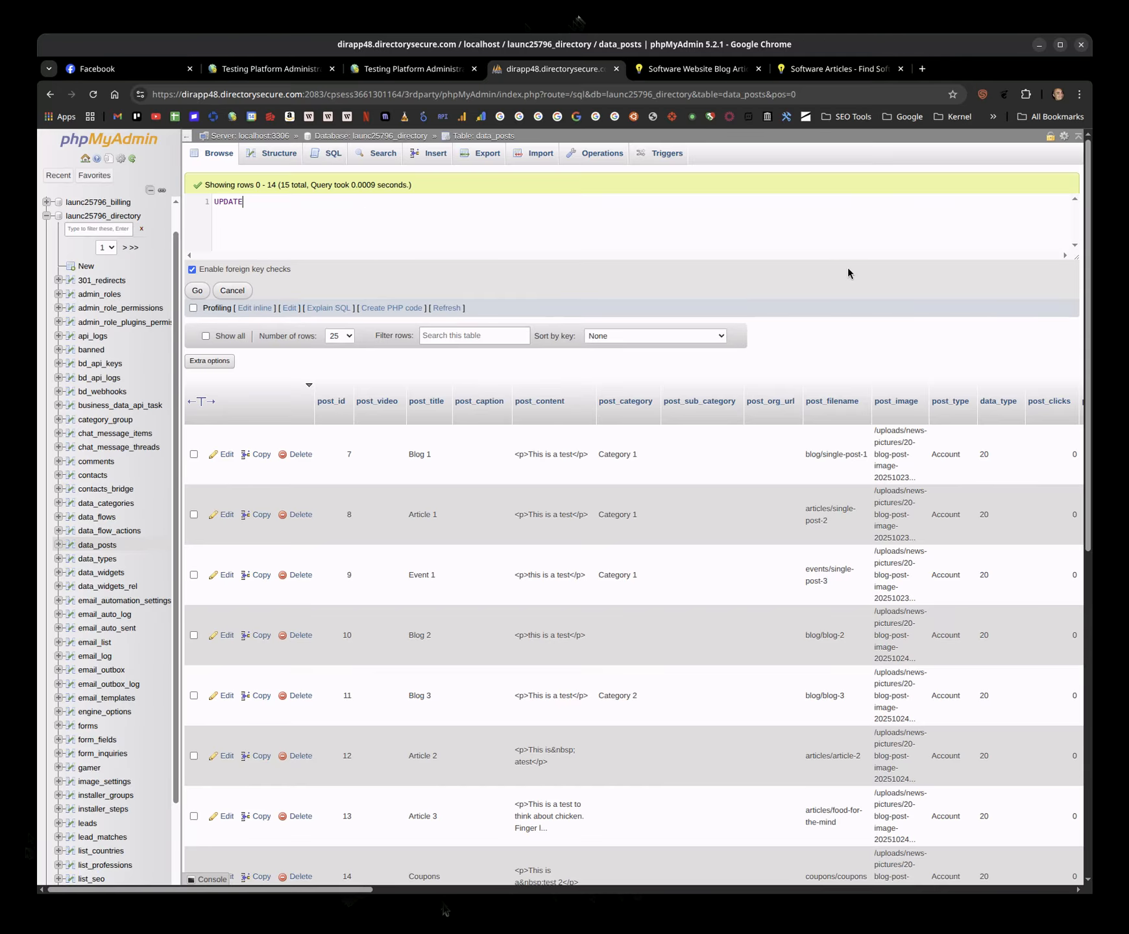
type("data_pos")
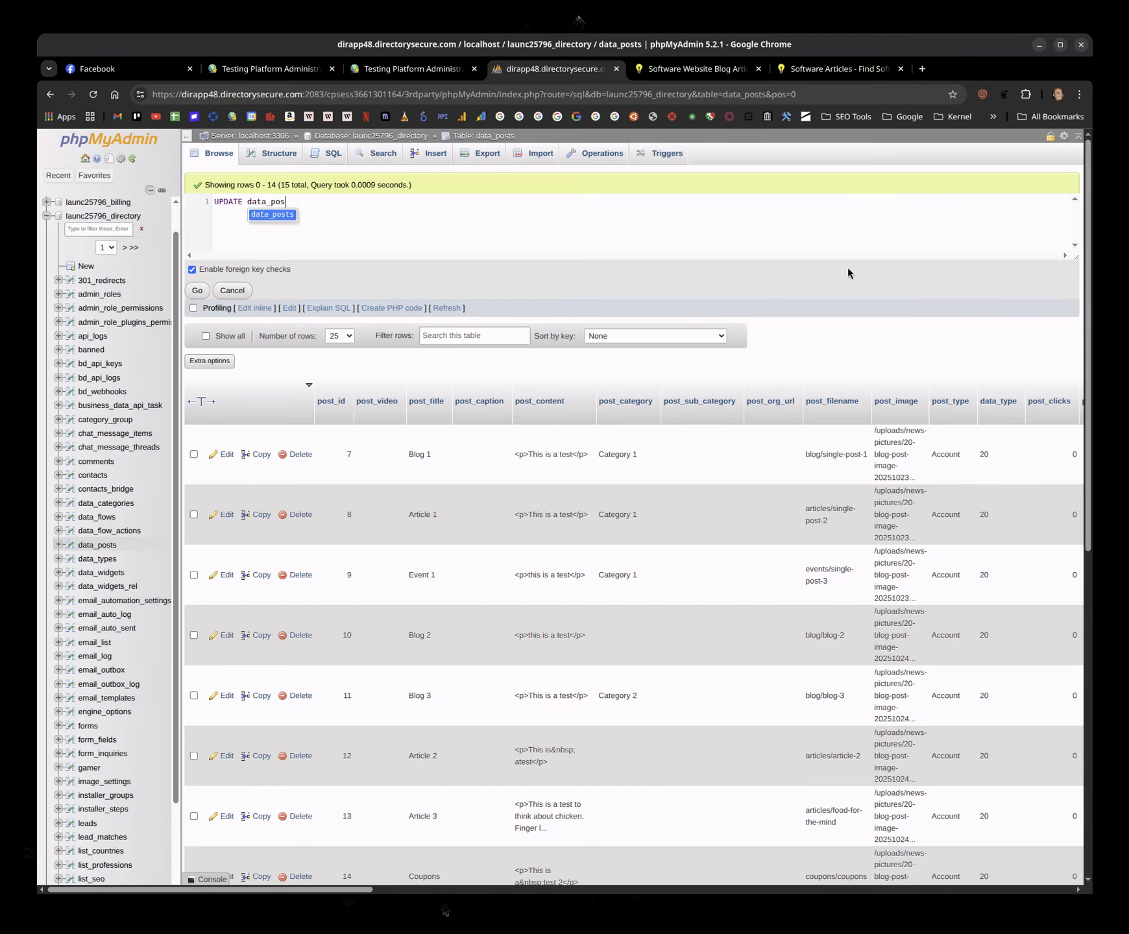
type("ts SET data")
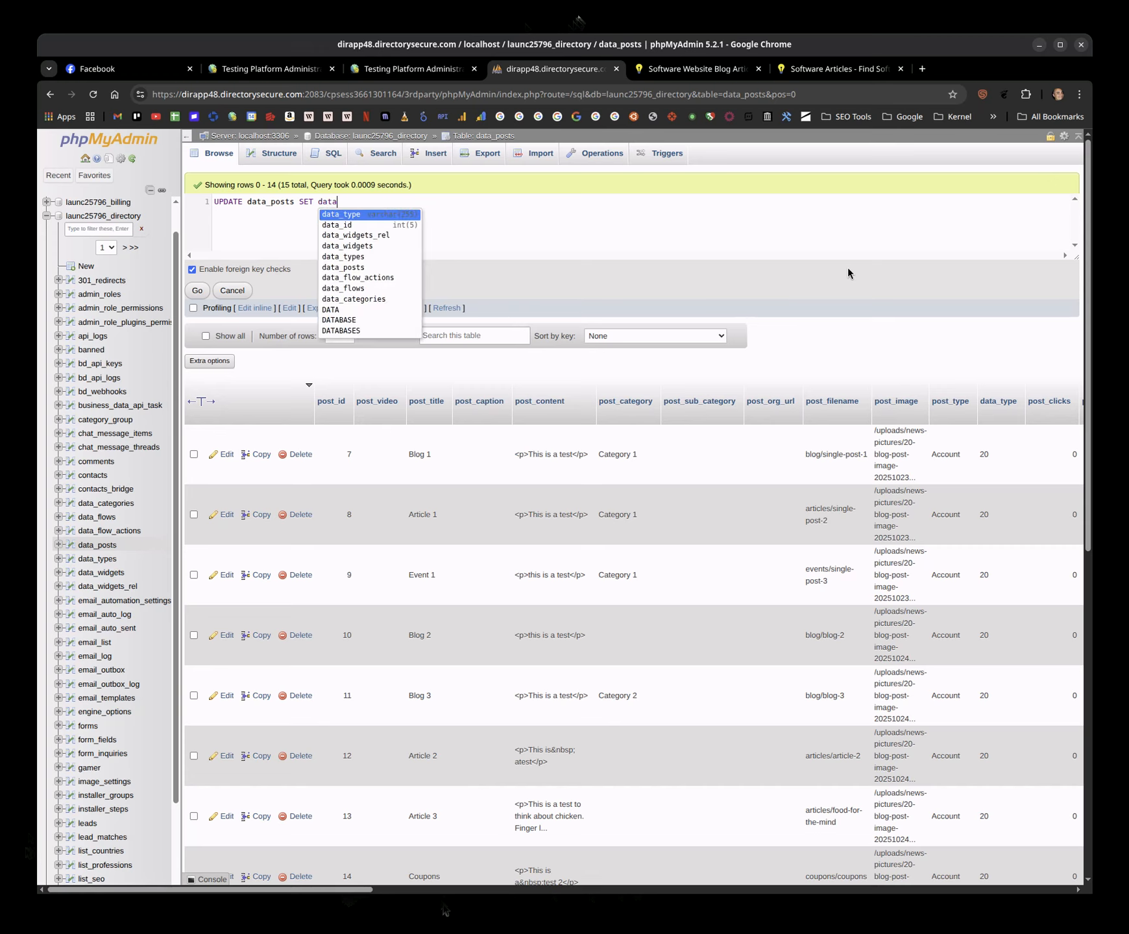
key("Down")
key("Return")
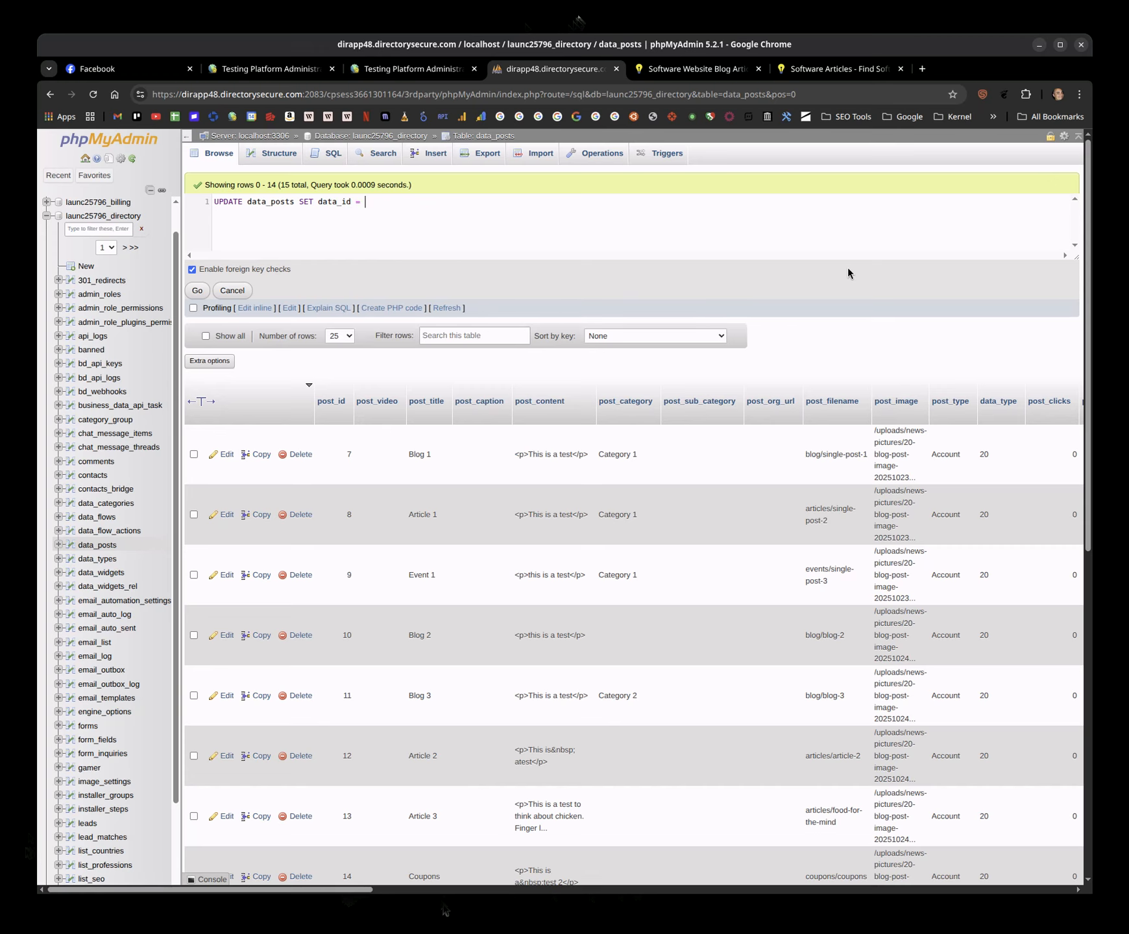
Check the Website Blog Article post type's ID, set data_id = 14 in the query, and add post_filename as a second column.
left_click(271, 68)
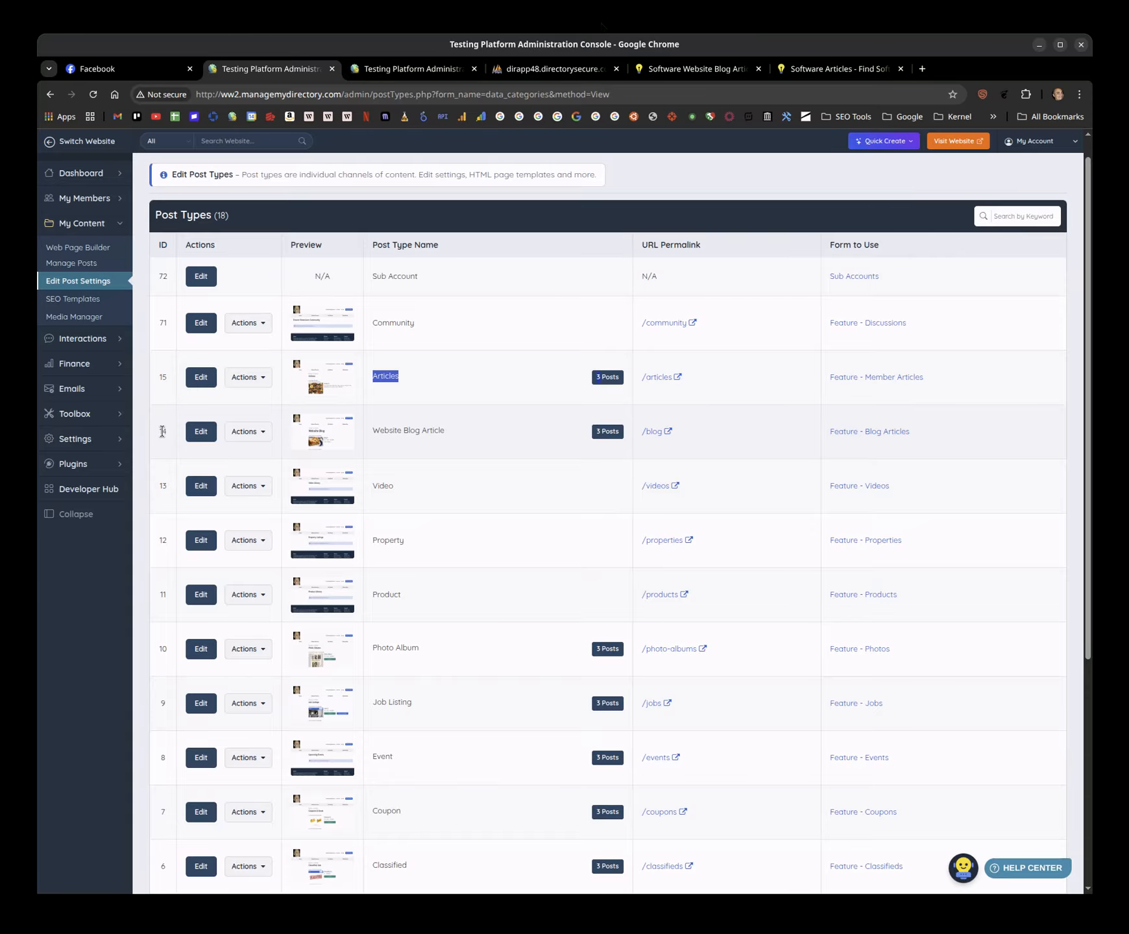
left_click(551, 68)
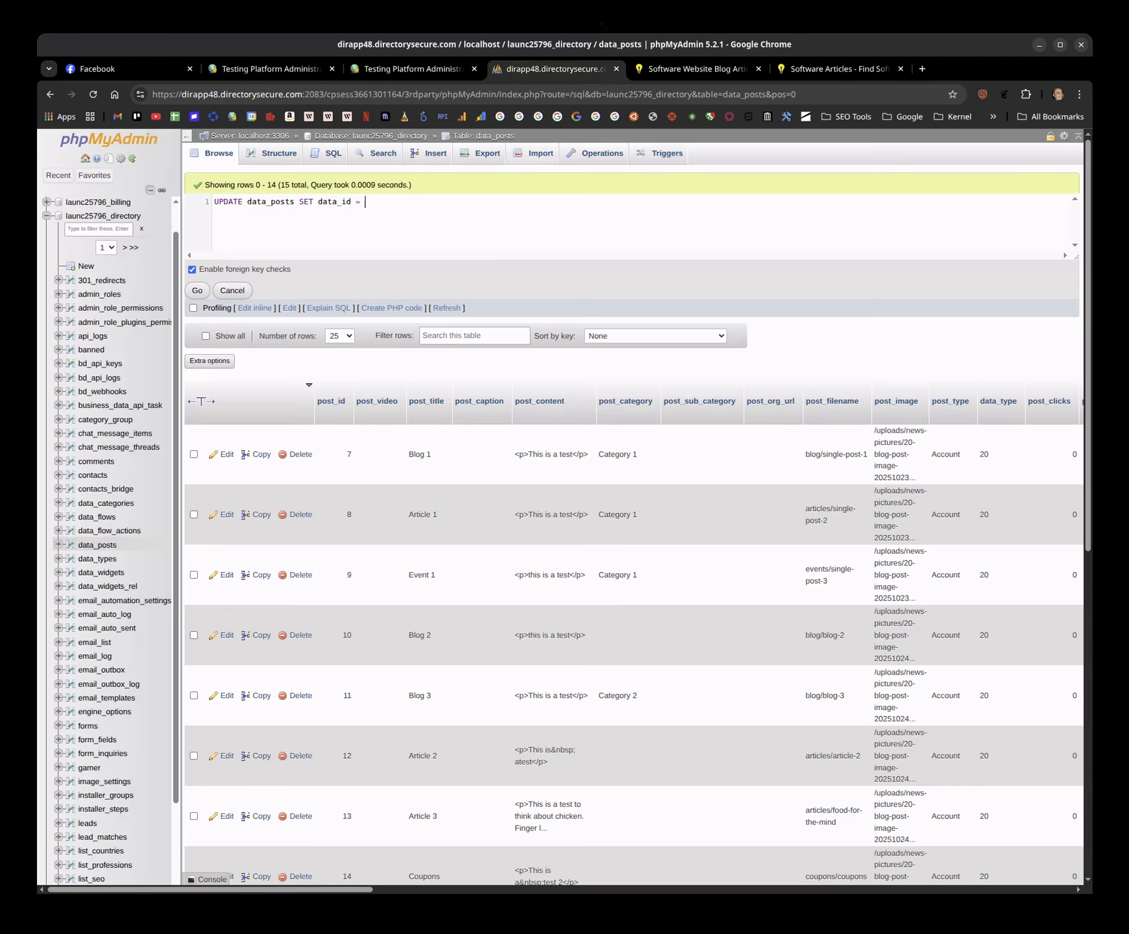
type("14, post_")
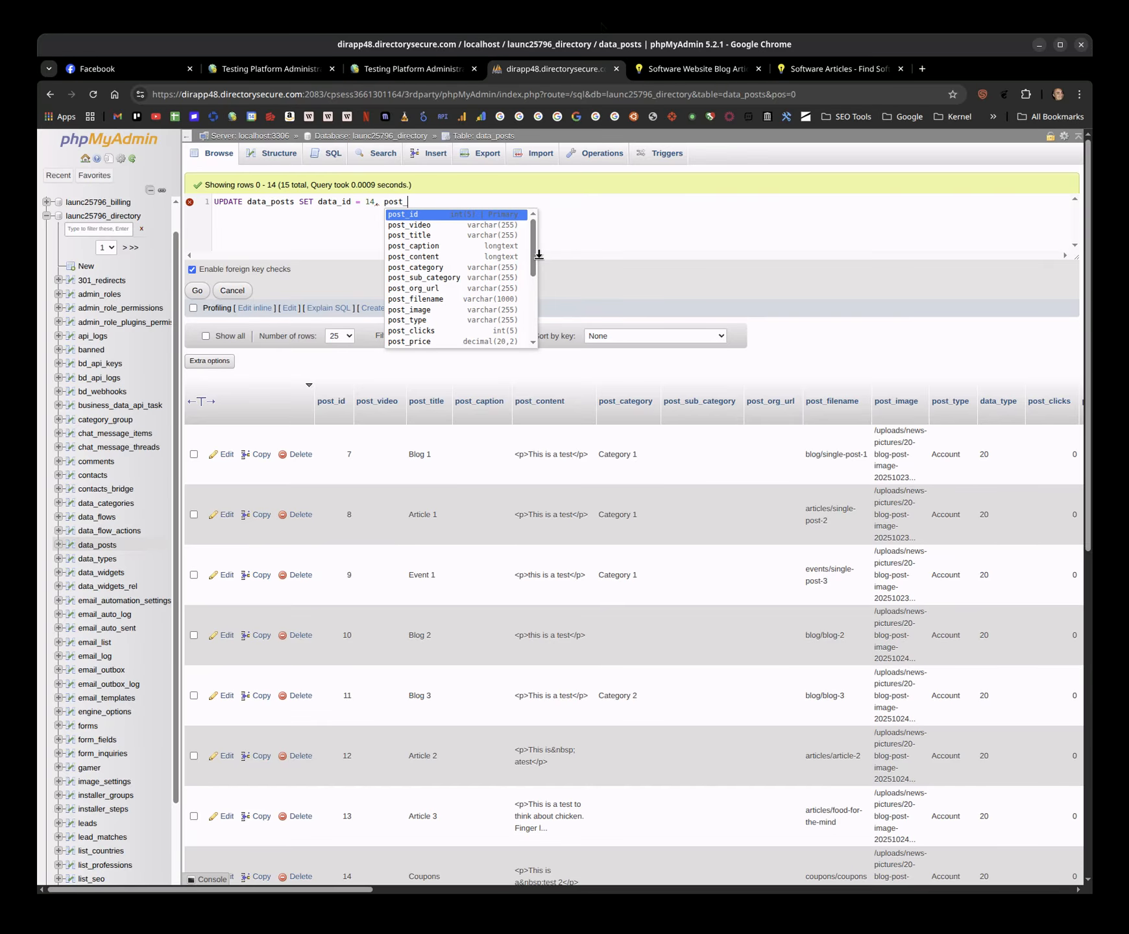
type("filename")
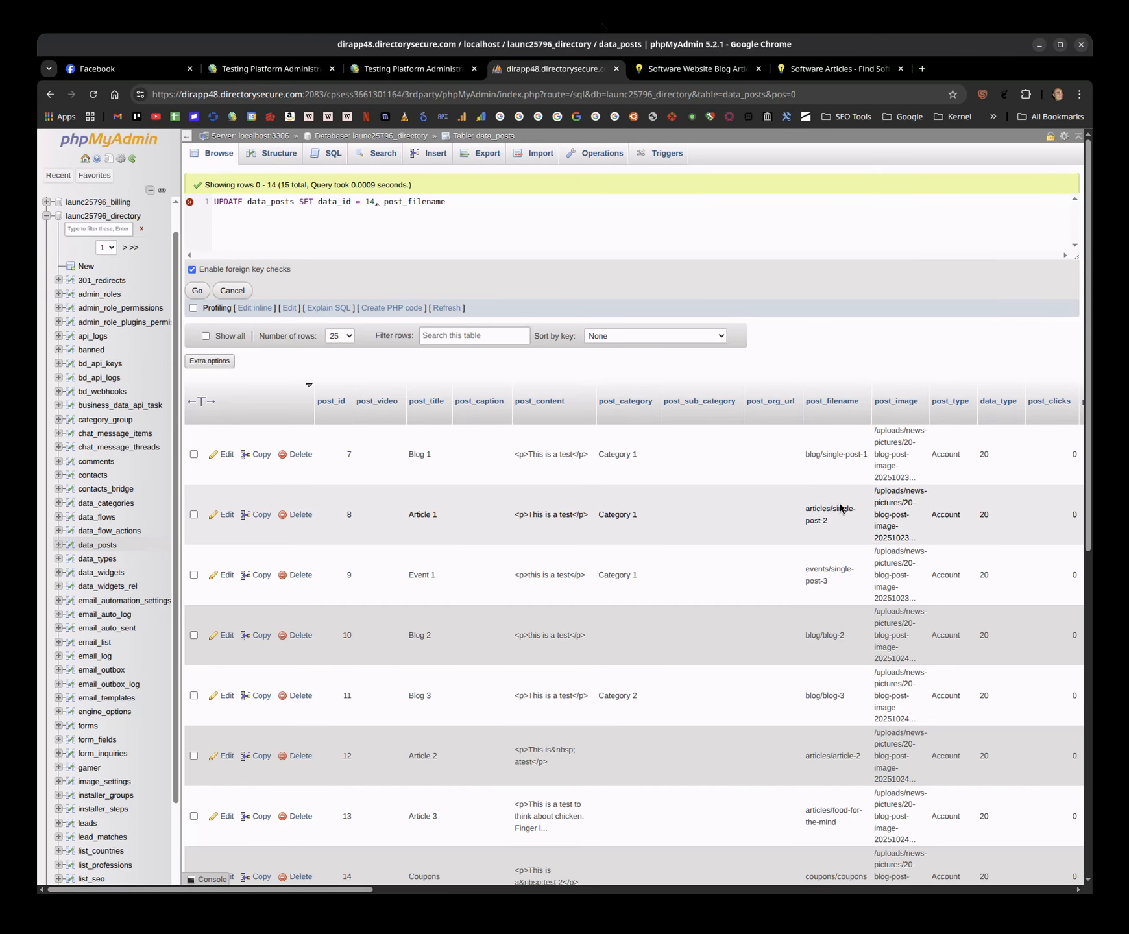
Check a live blog post's URL and set post_filename to REPLACE(post_filename, 'articles/','blog/') in the query.
left_click(664, 62)
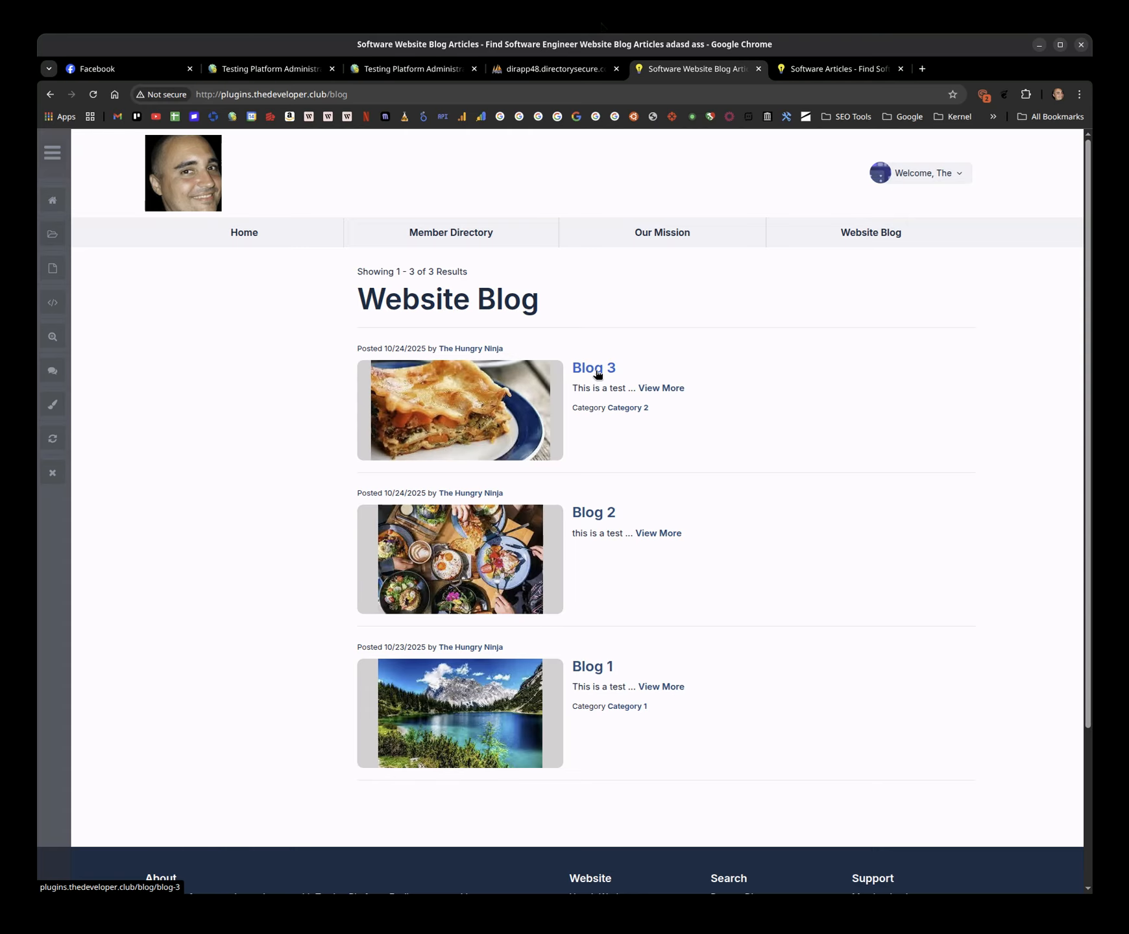
left_click(507, 69)
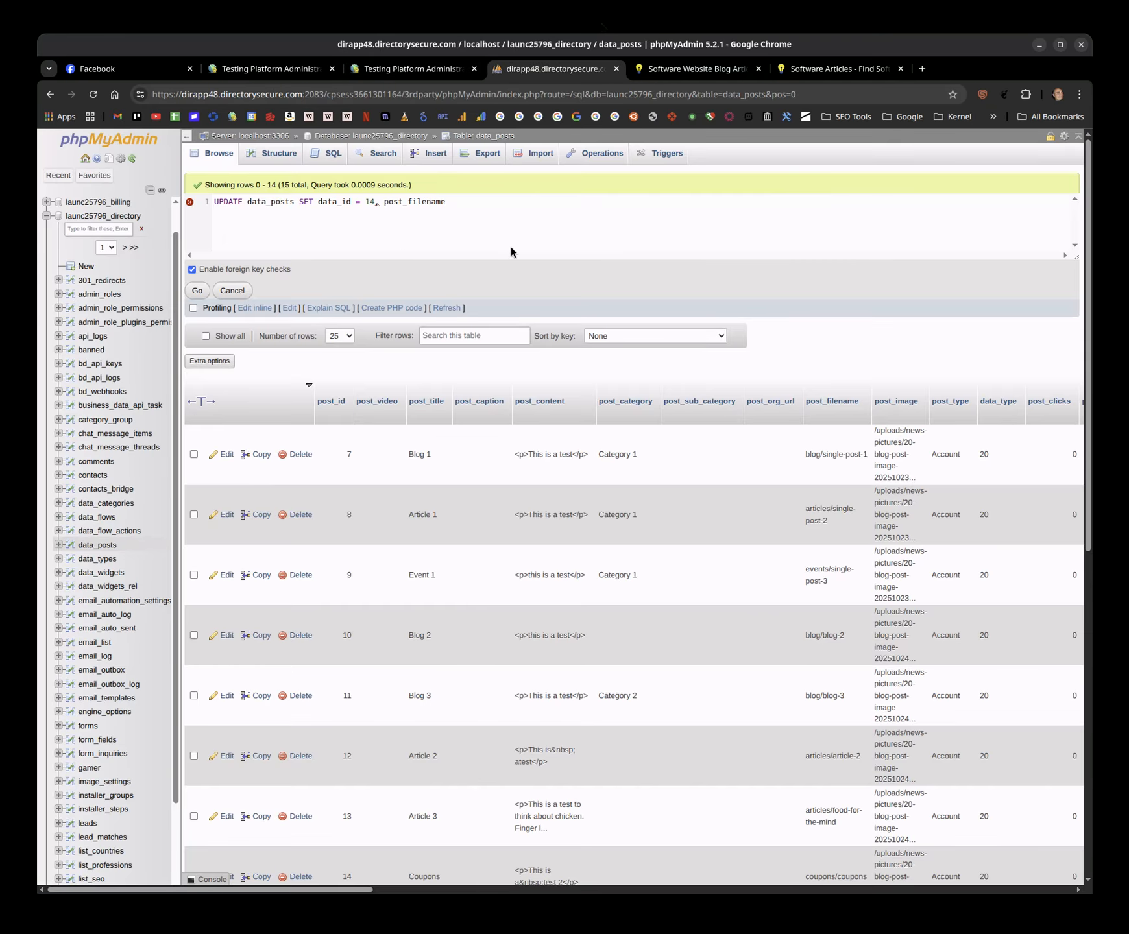
type("= REPLACE(post_")
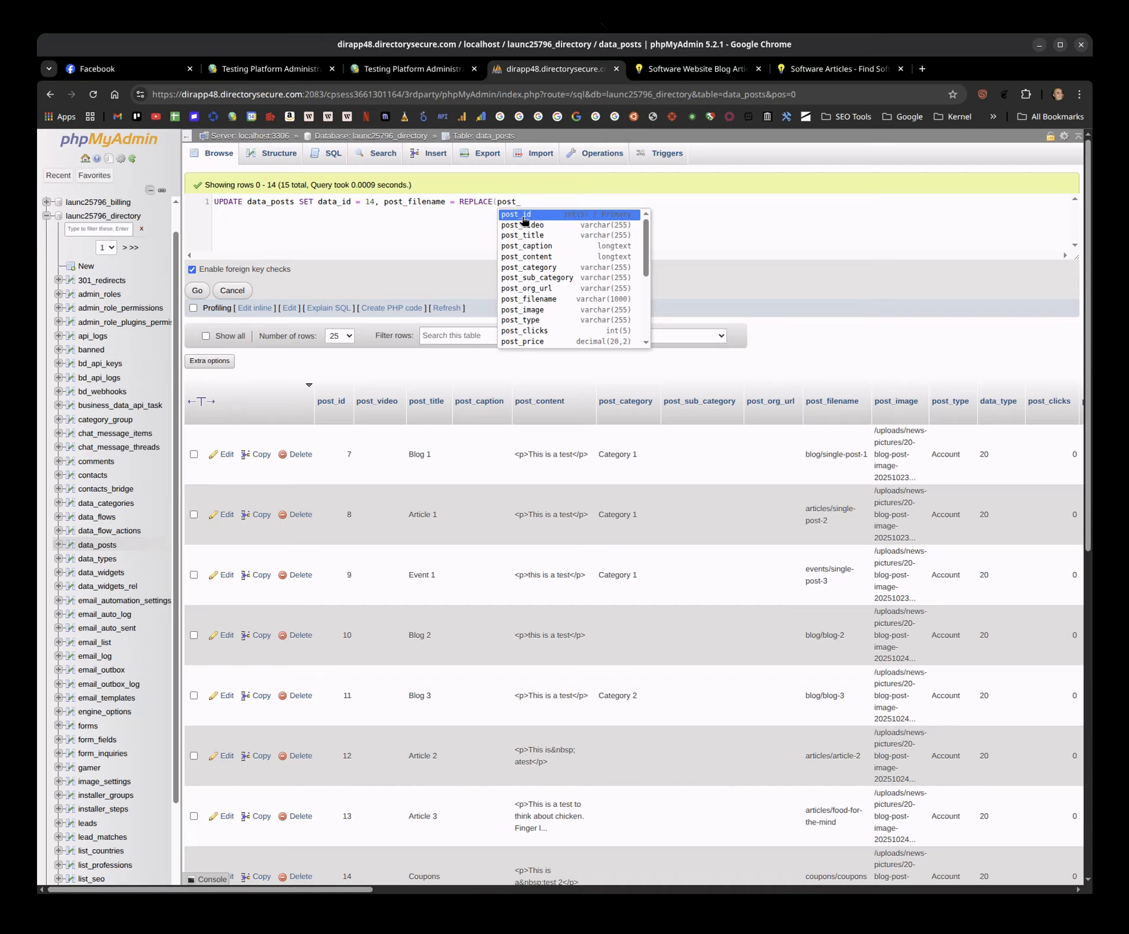
type("file")
left_click(524, 221)
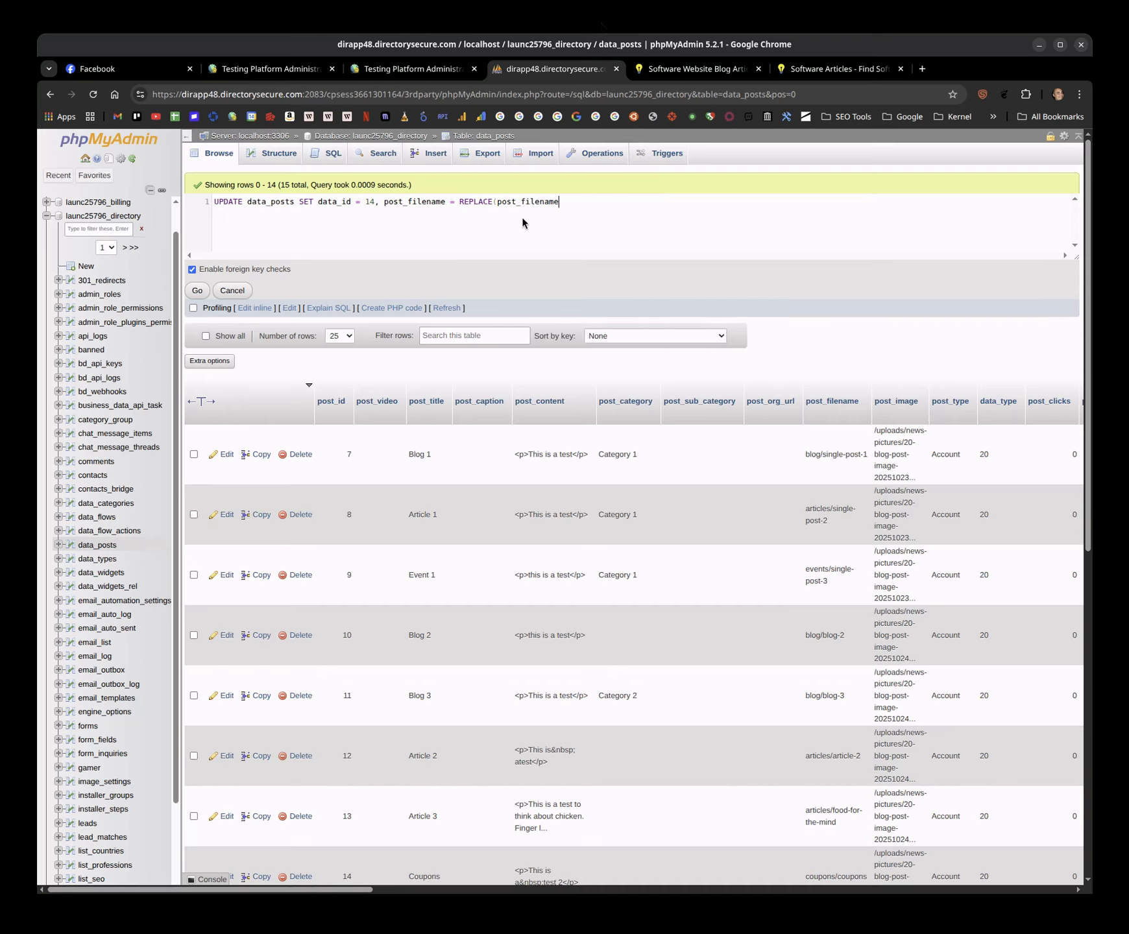
type(",")
type(" '")
type("articles")
type("/")
type("','blog")
type("/'")
type(")")
Limit the update to the Articles posts with the condition WHERE data_id = 15.
type(" WHERE ")
type("data_id")
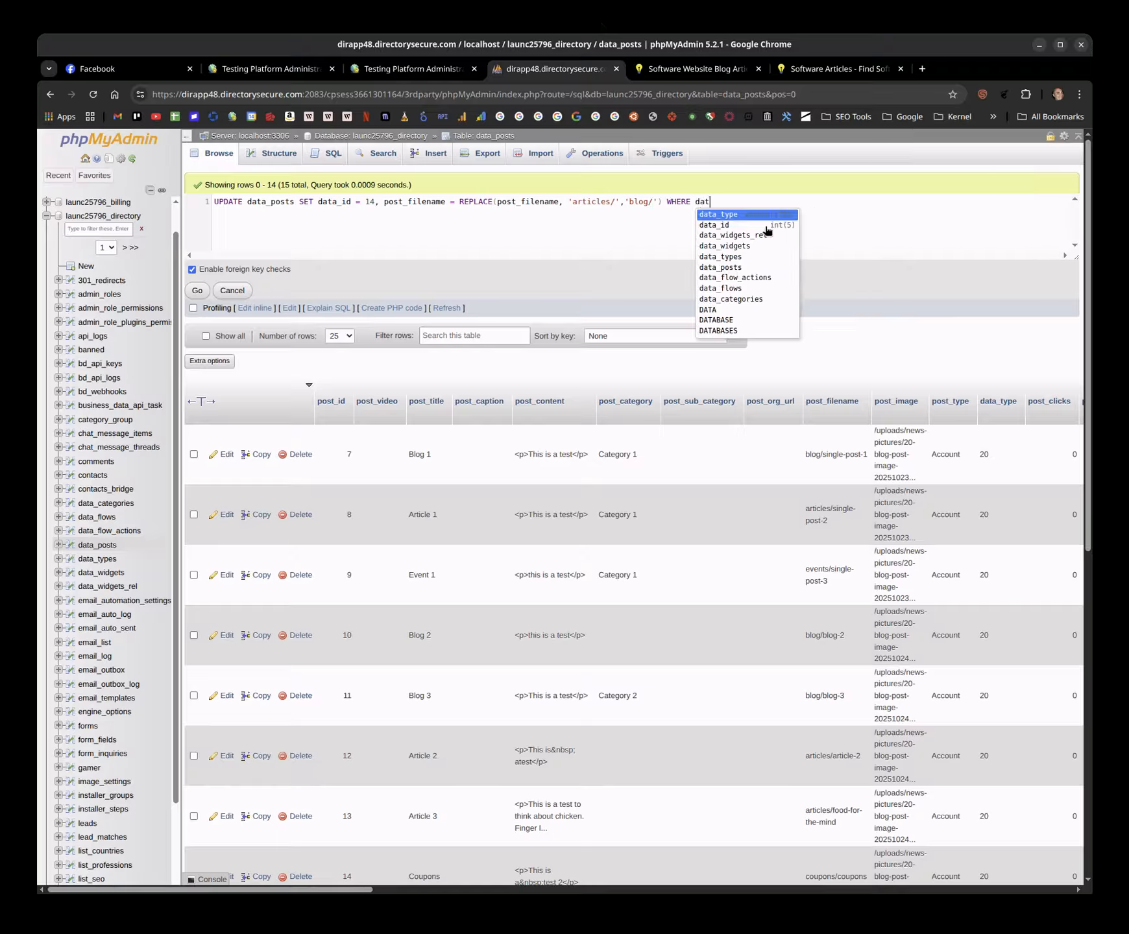
type(" = 15")
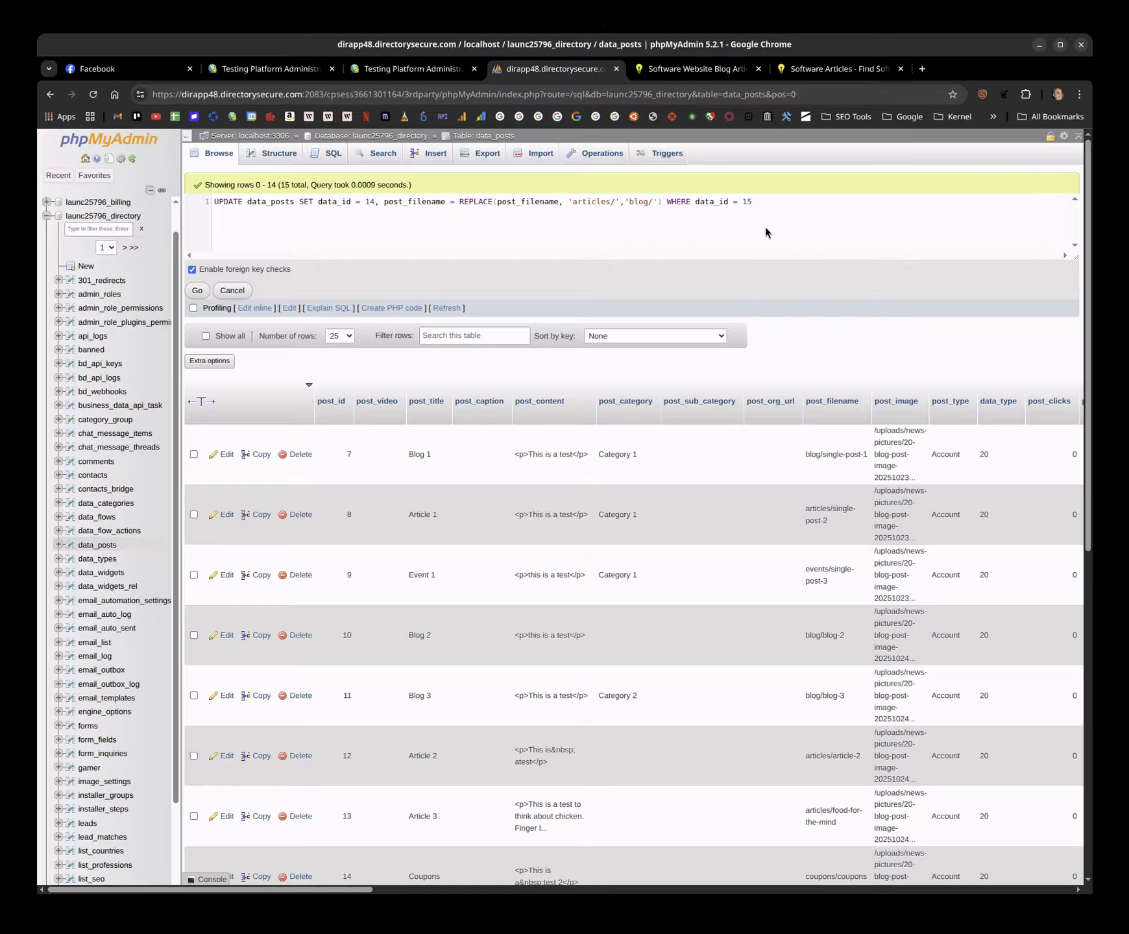
Review the completed UPDATE statement in the inline editor and run it on the data_posts table.
key("ctrl+a")
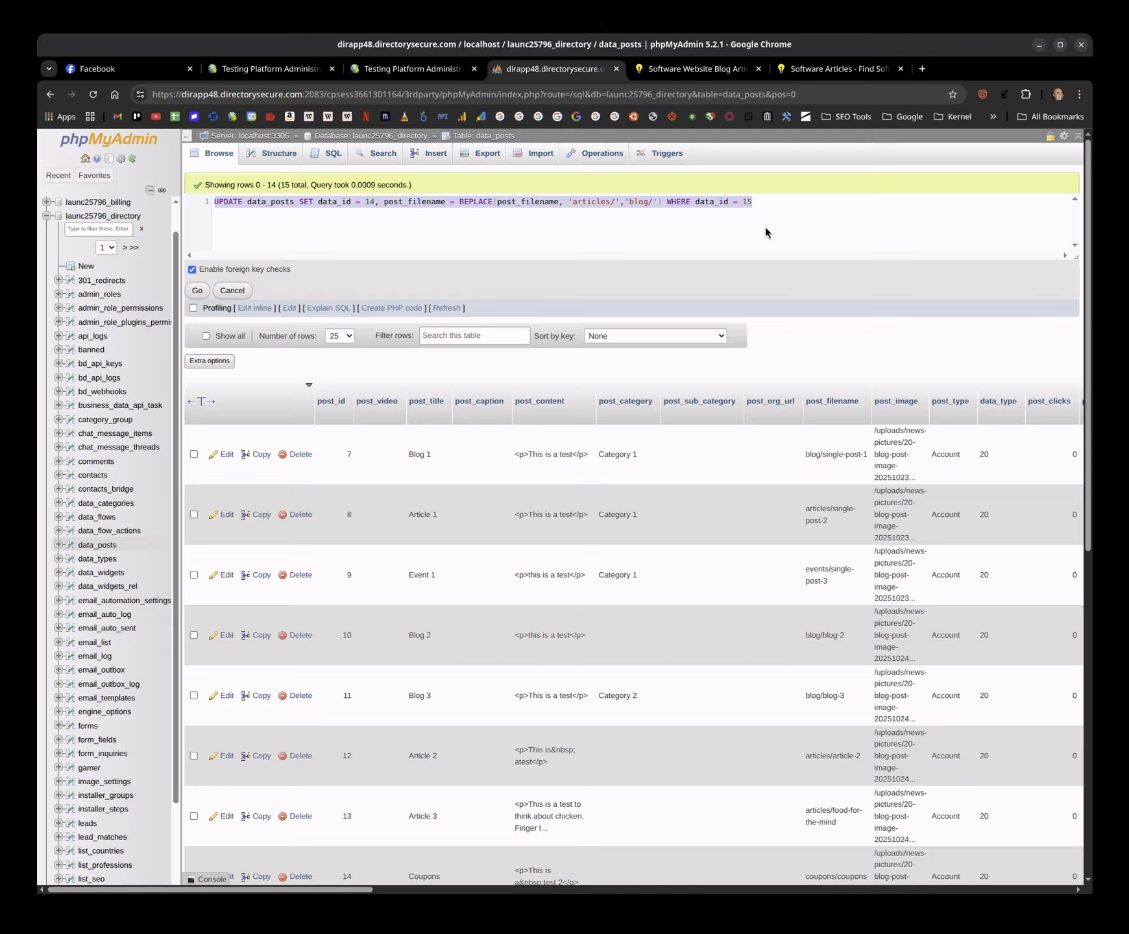
left_click(766, 228)
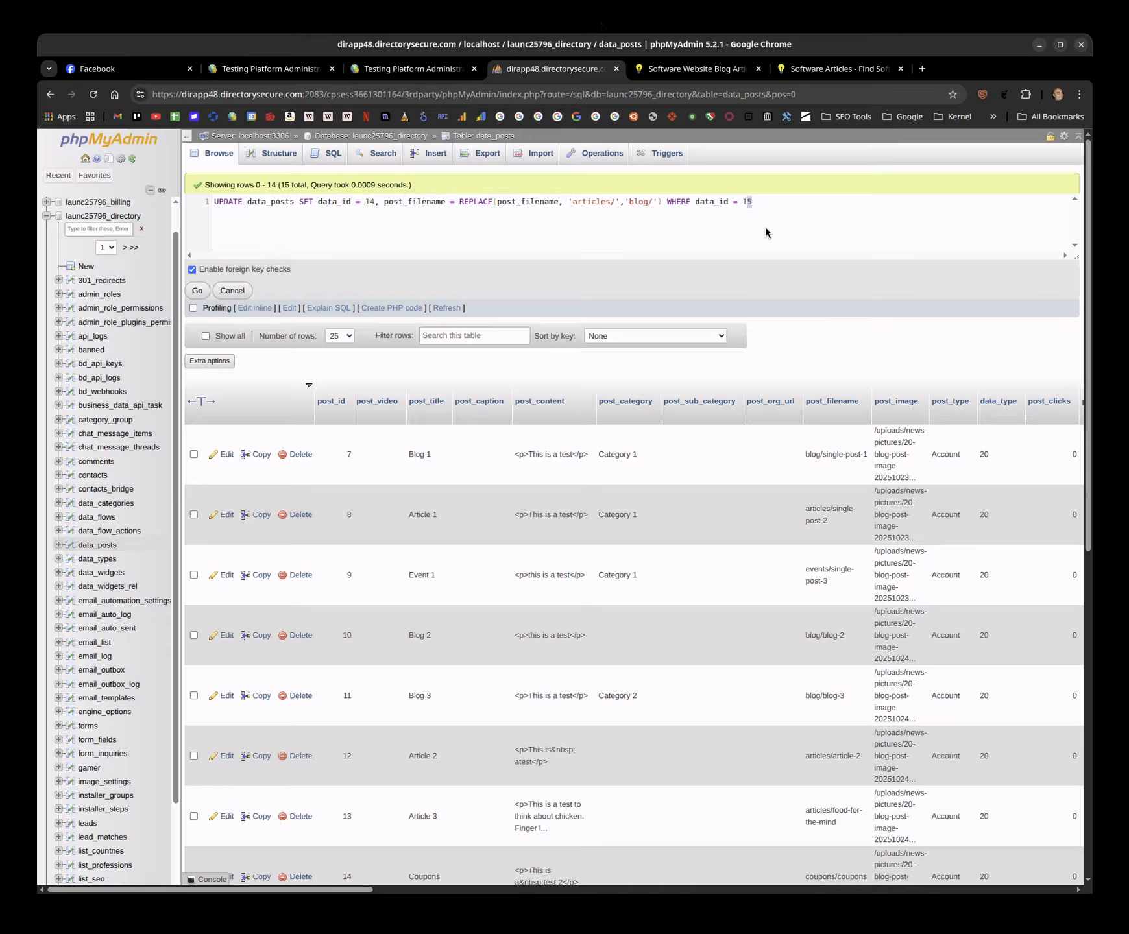
key("ctrl+shift+Left")
key("Home")
key("Right")
key("Right")
key("Right")
key("Right")
key("Right")
key("Right")
key("Right")
key("Right")
key("Right")
key("Right")
key("Right")
key("Right")
key("Right")
key("Right")
key("Right")
key("Right")
key("Right")
key("Right")
key("Right")
key("Right")
key("Right")
key("Right")
key("Right")
key("Right")
key("Right")
key("Right")
key("Right")
key("Right")
key("Right")
key("Right")
key("Right")
key("Right")
key("Right")
key("Right")
key("Right")
key("Right")
key("ctrl+Return")
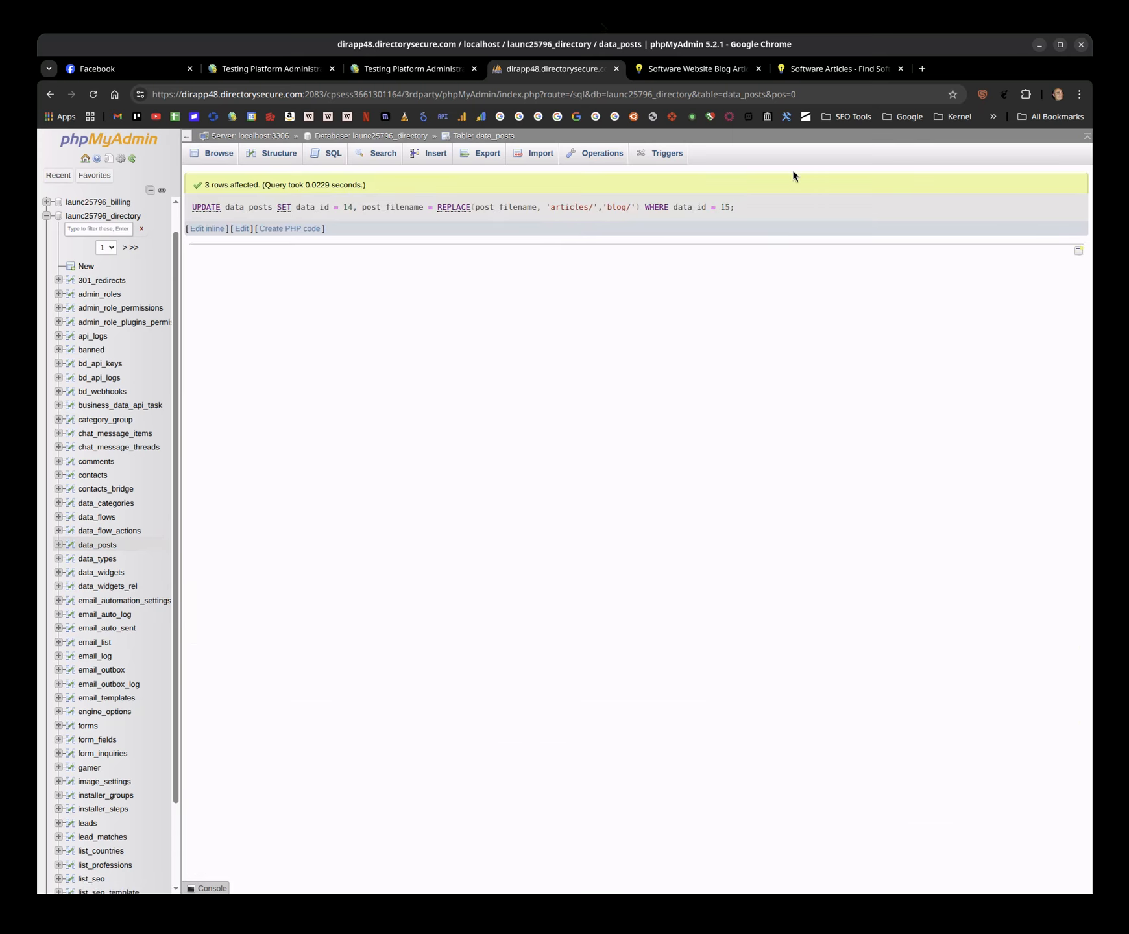
Reload the post types list in the admin console to check the post counts of Articles and Website Blog Article.
left_click(379, 69)
left_click(272, 69)
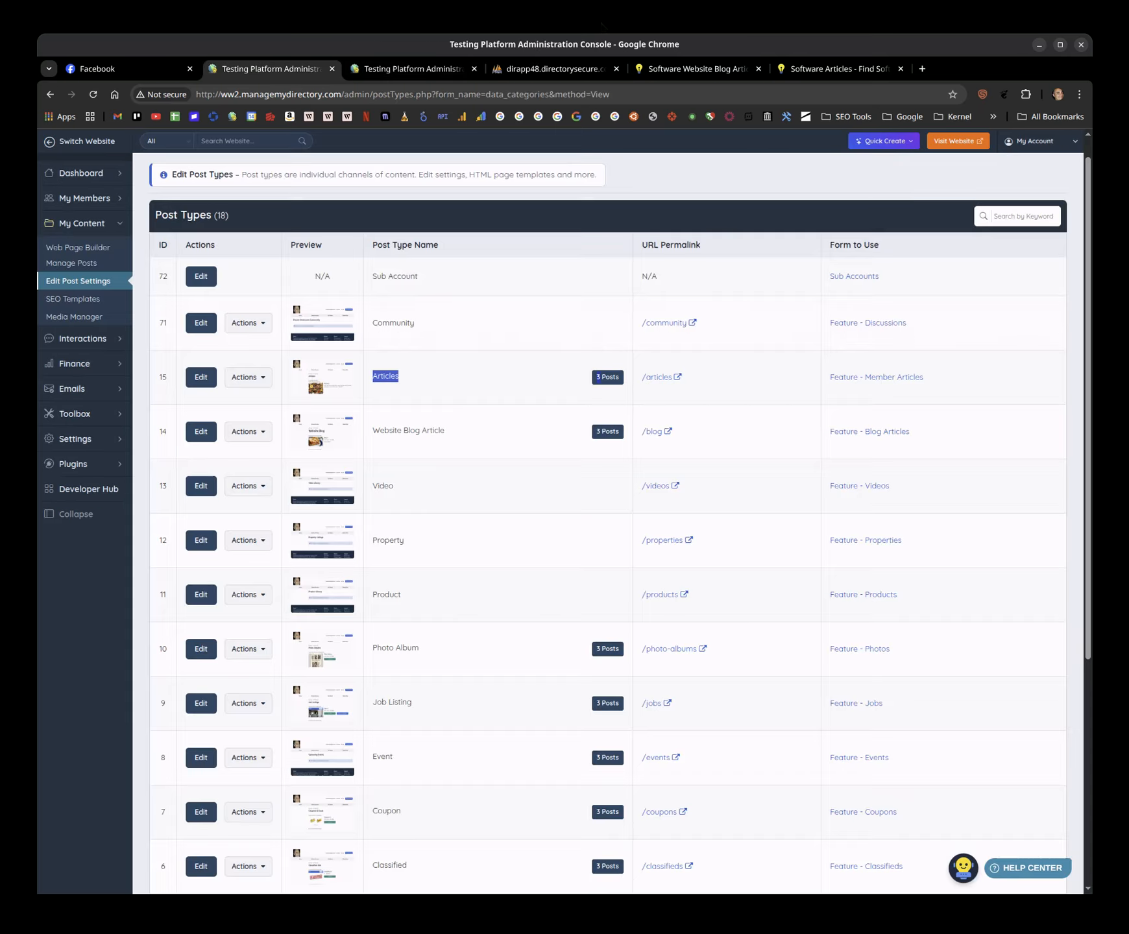
left_click(423, 379)
left_click(75, 288)
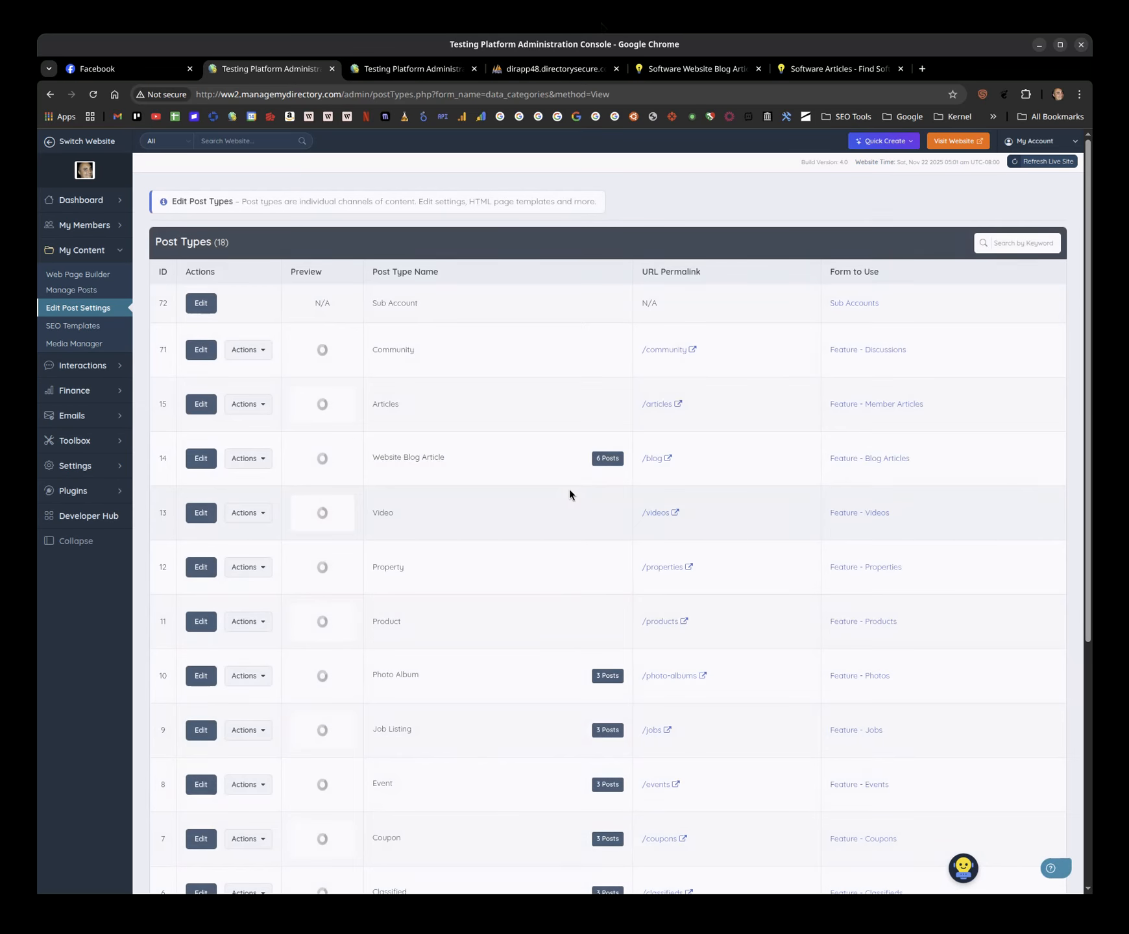
Reload the live articles and blog pages and look through the posts listed on each.
left_click(697, 69)
left_click(832, 69)
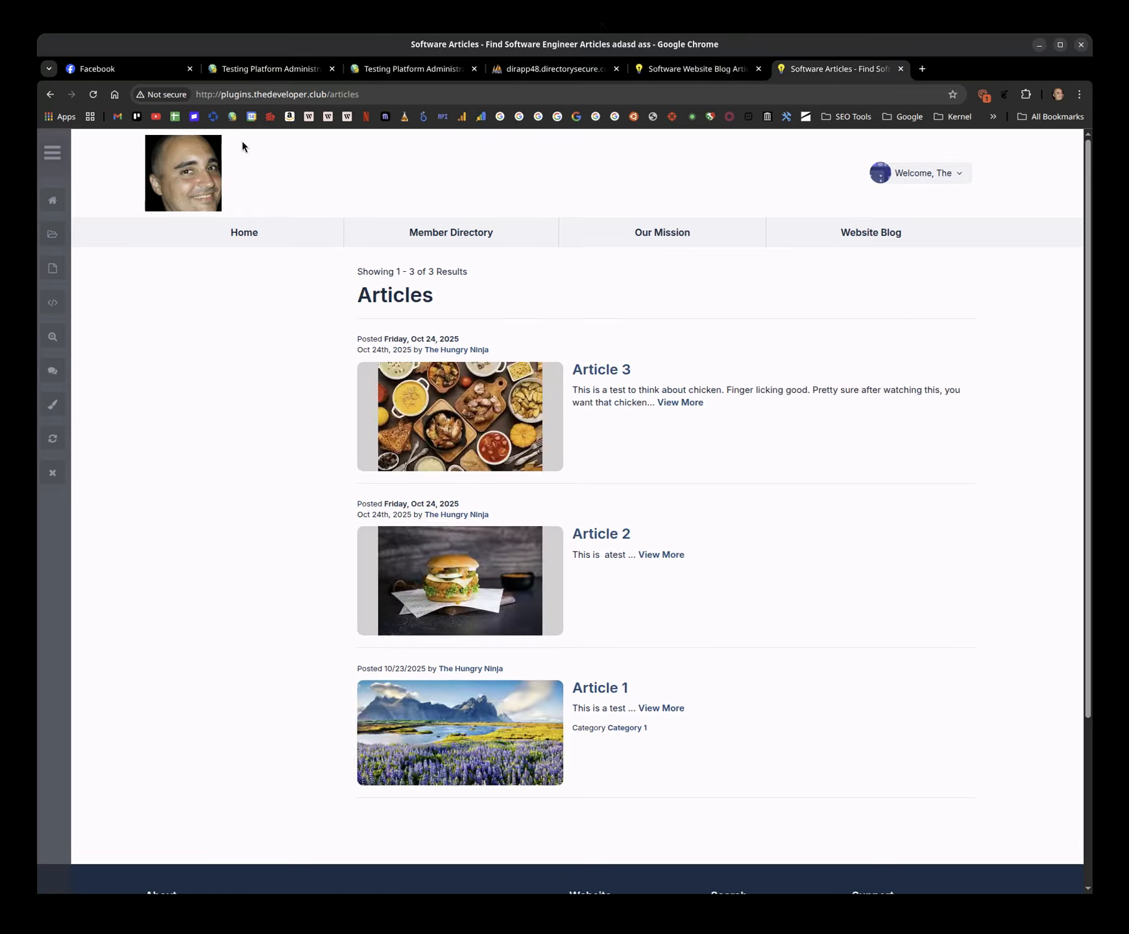
left_click(93, 94)
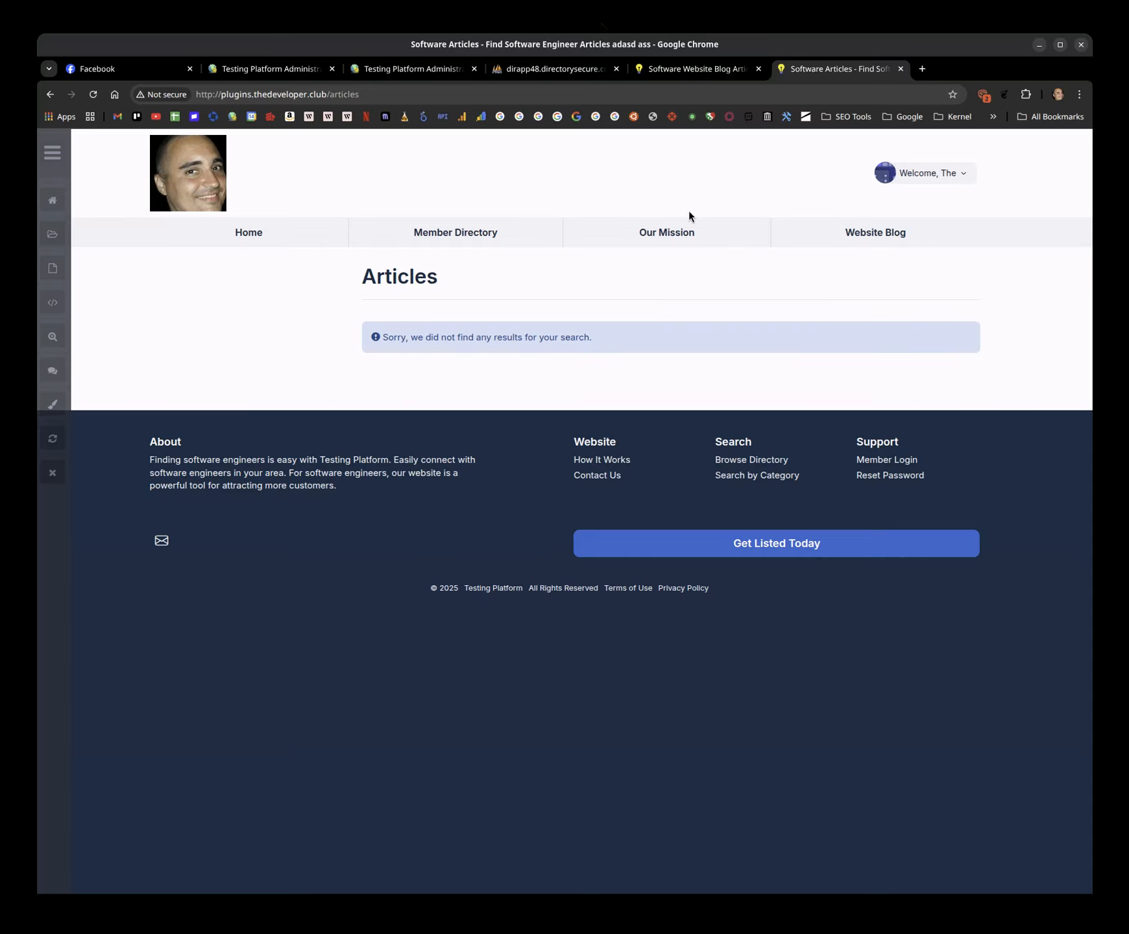
left_click(697, 69)
left_click(92, 94)
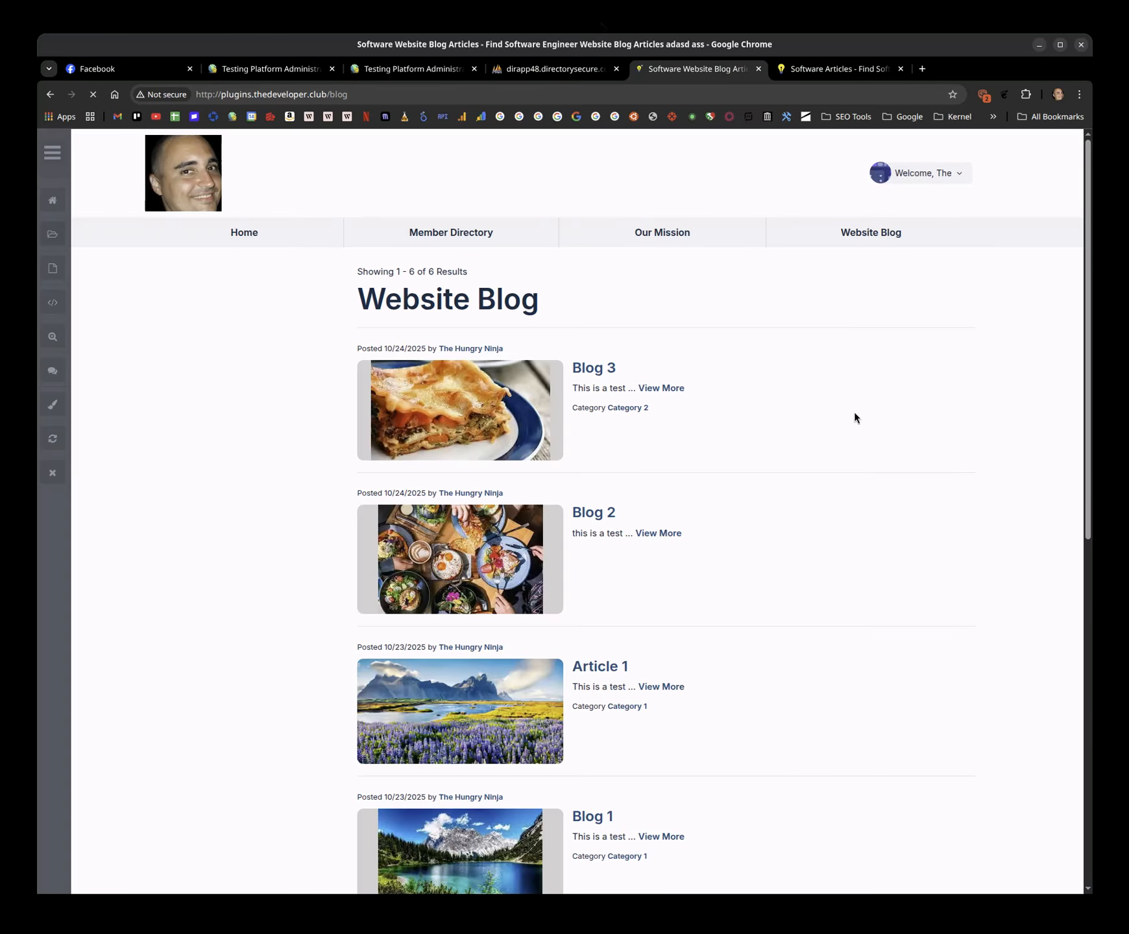
scroll(872, 411, "down", 5)
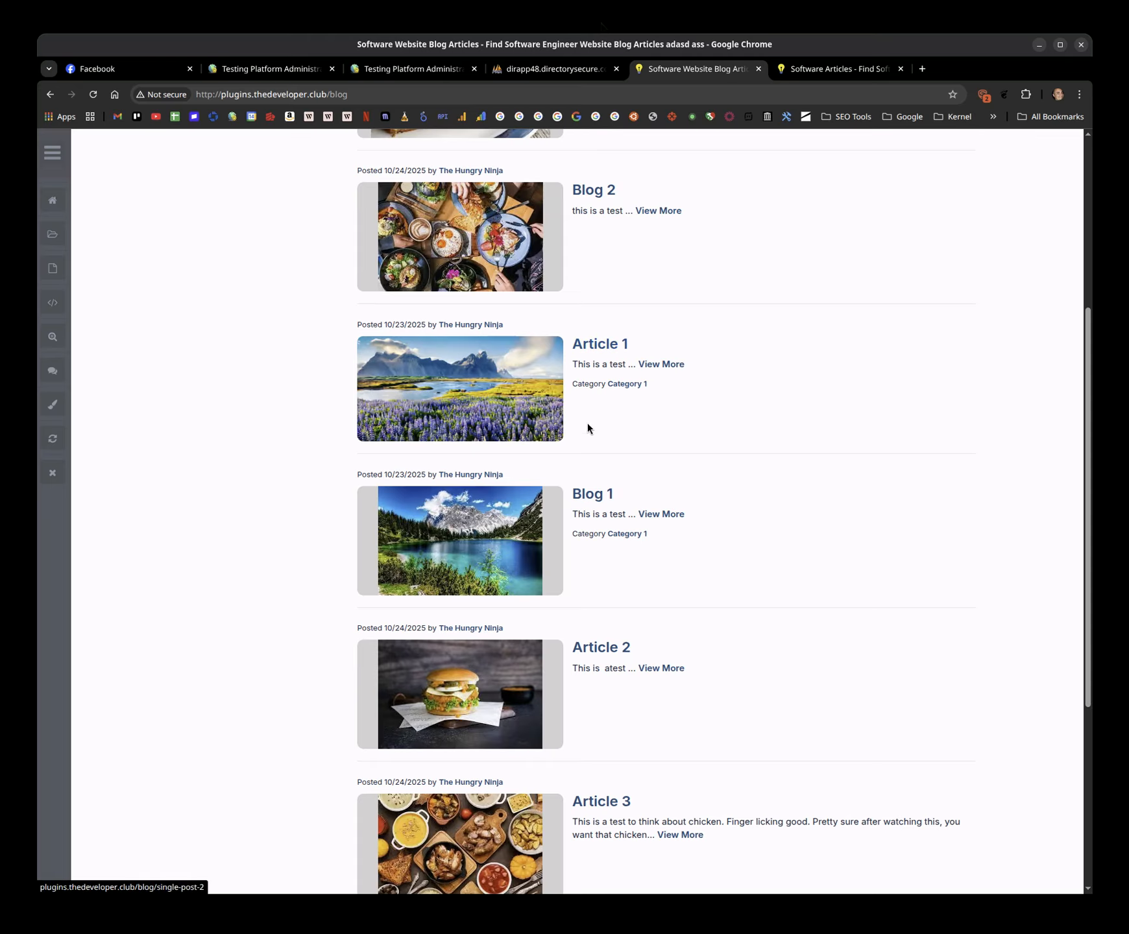
scroll(909, 474, "down", 5)
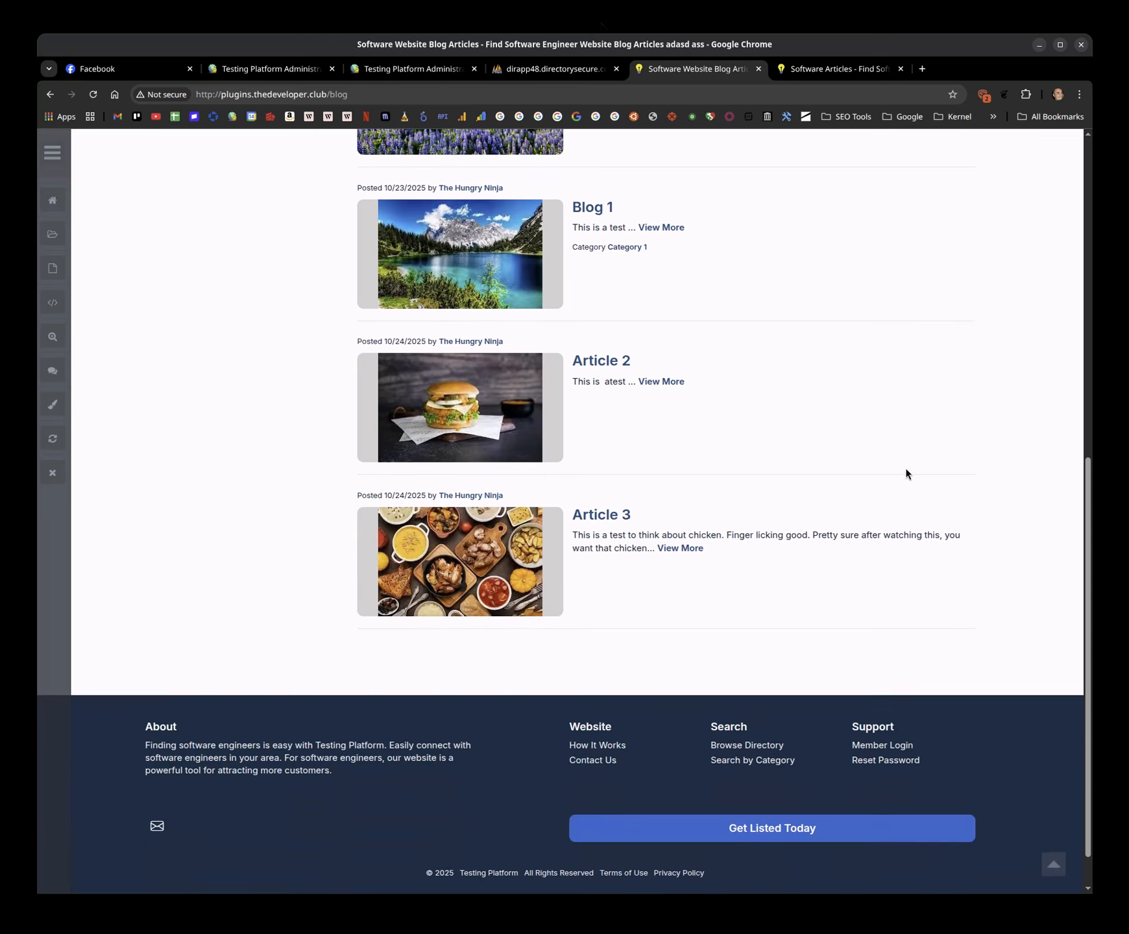
scroll(756, 420, "up", 8)
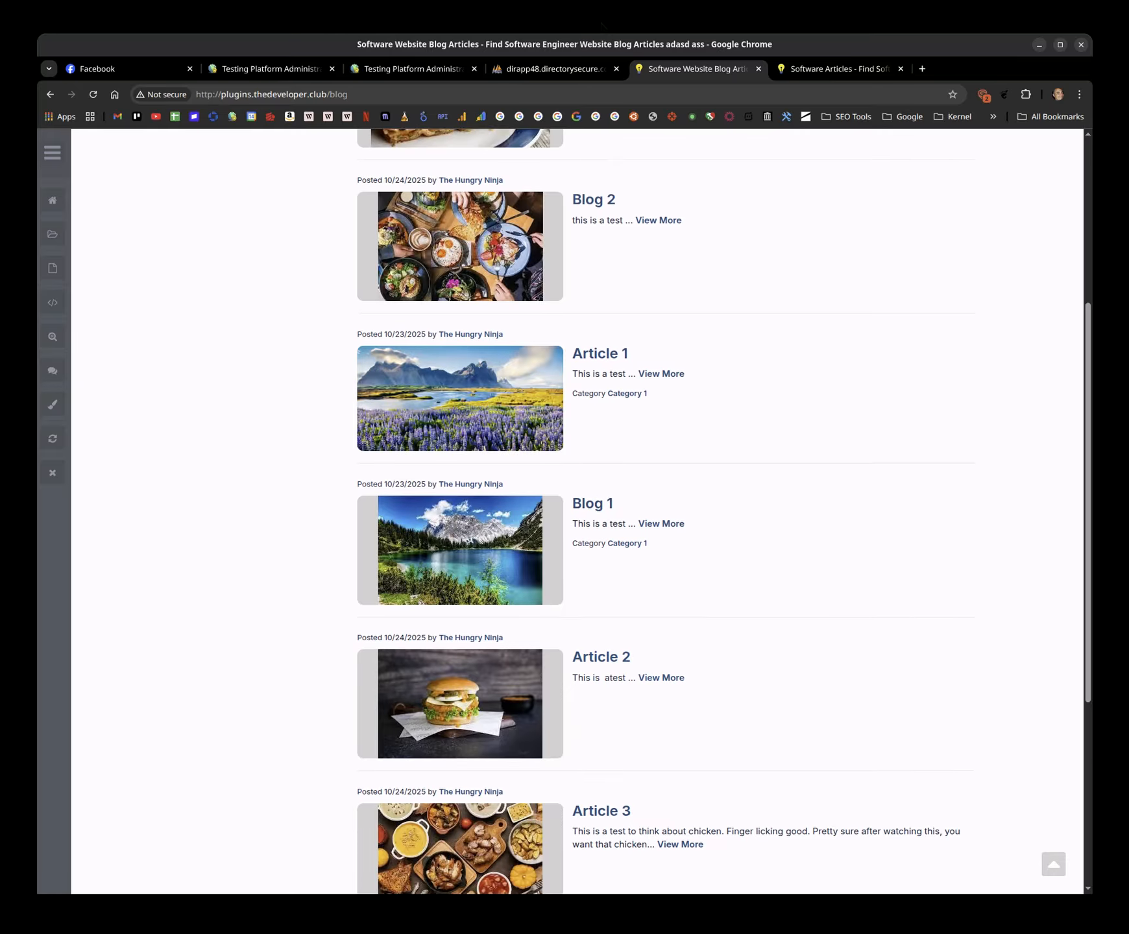
scroll(756, 733, "up", 3)
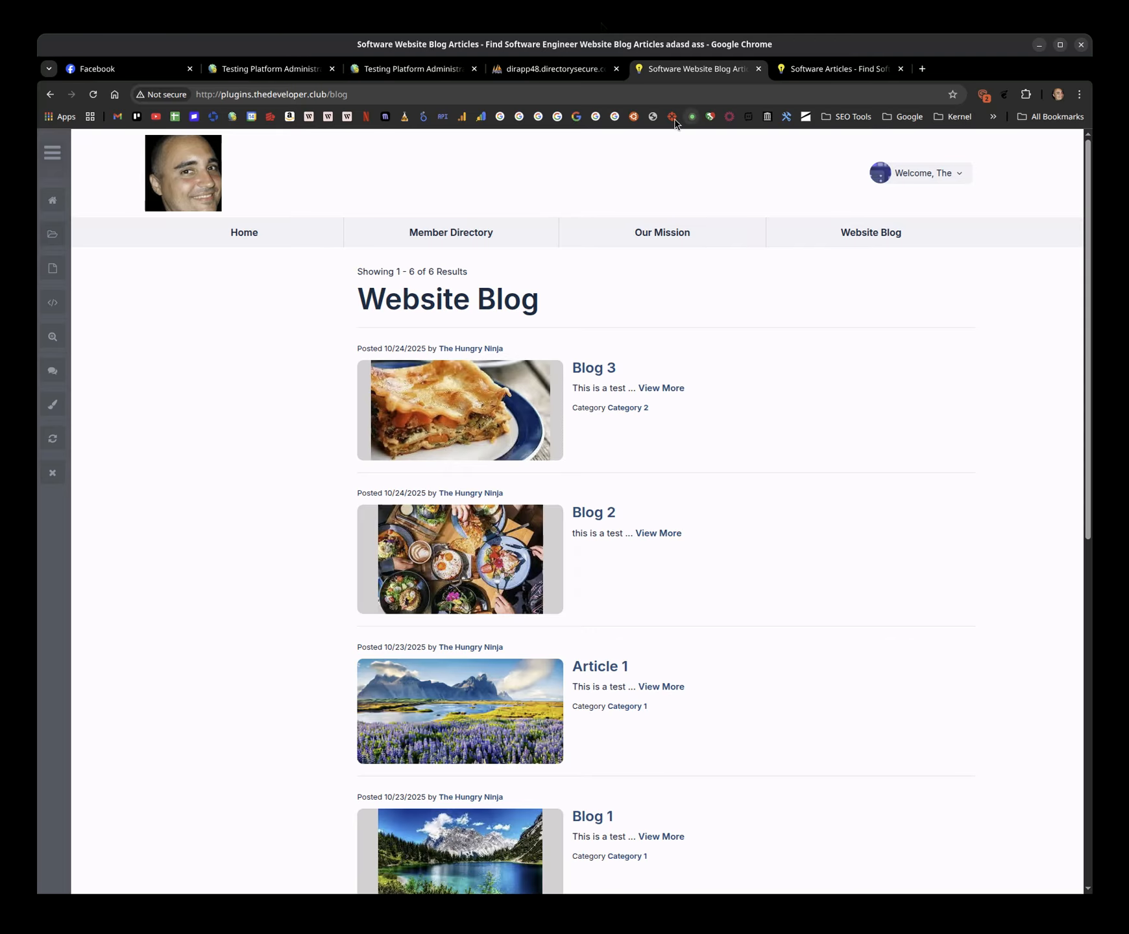
Examine the data_id values and the 'articles/' to 'blog/' replacement in the executed query, and return to the post types list.
left_click(518, 74)
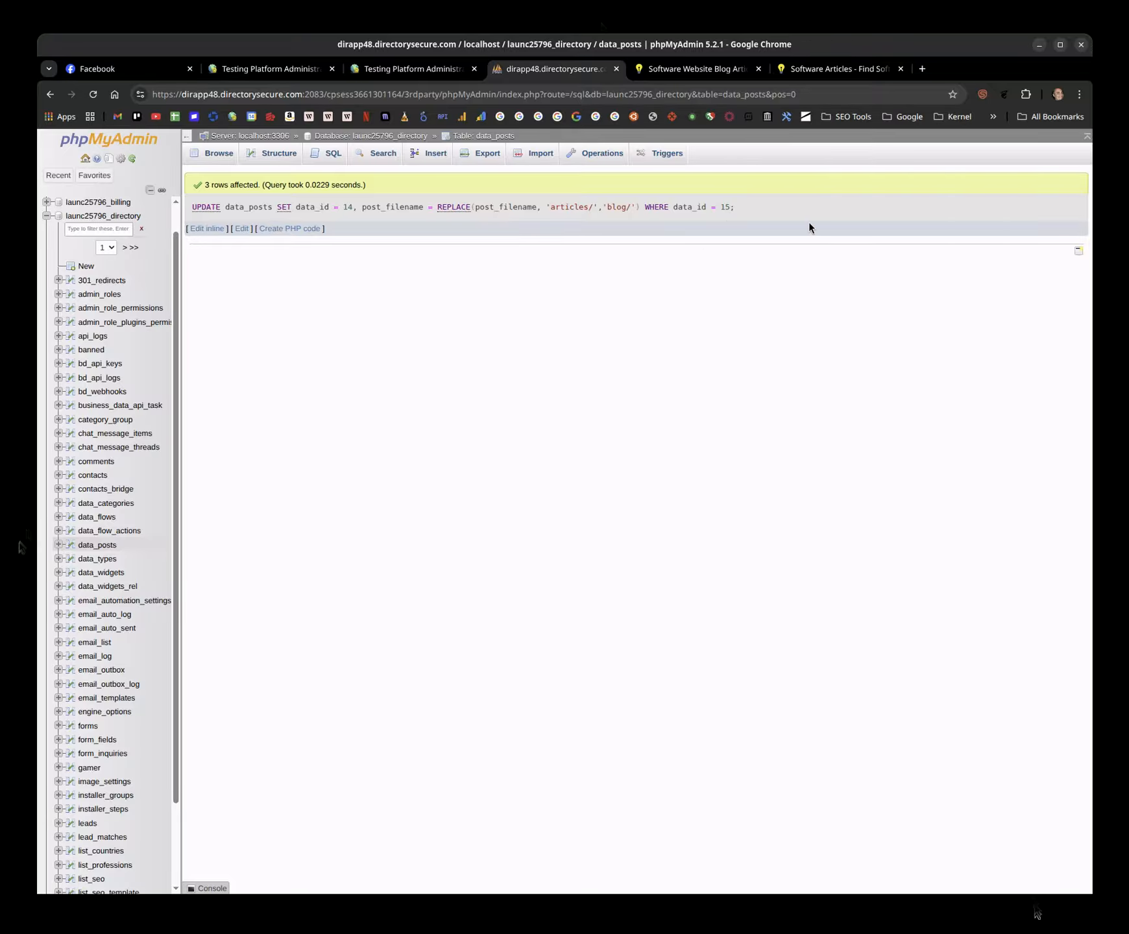
double_click(348, 208)
double_click(726, 207)
left_click_drag(550, 207, 636, 206)
left_click(635, 206)
left_click(399, 68)
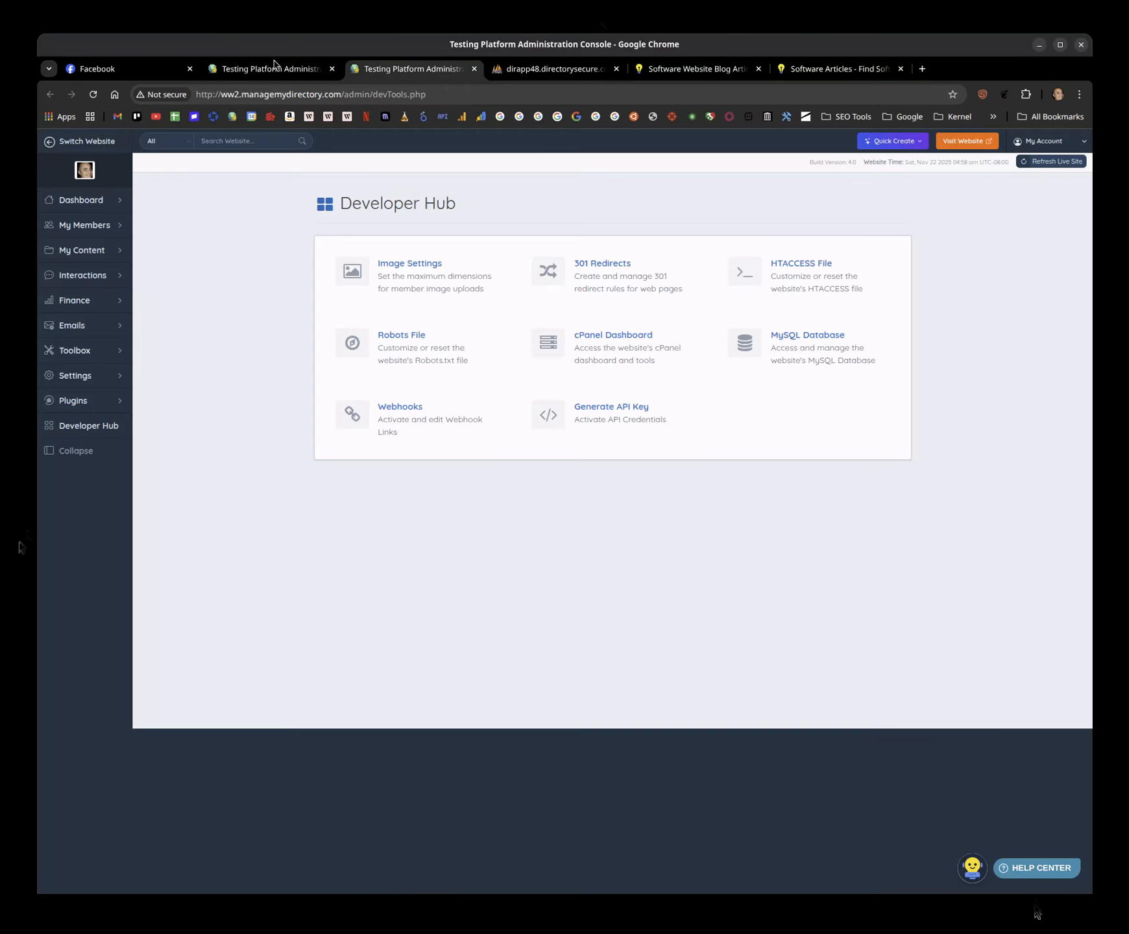
left_click(273, 68)
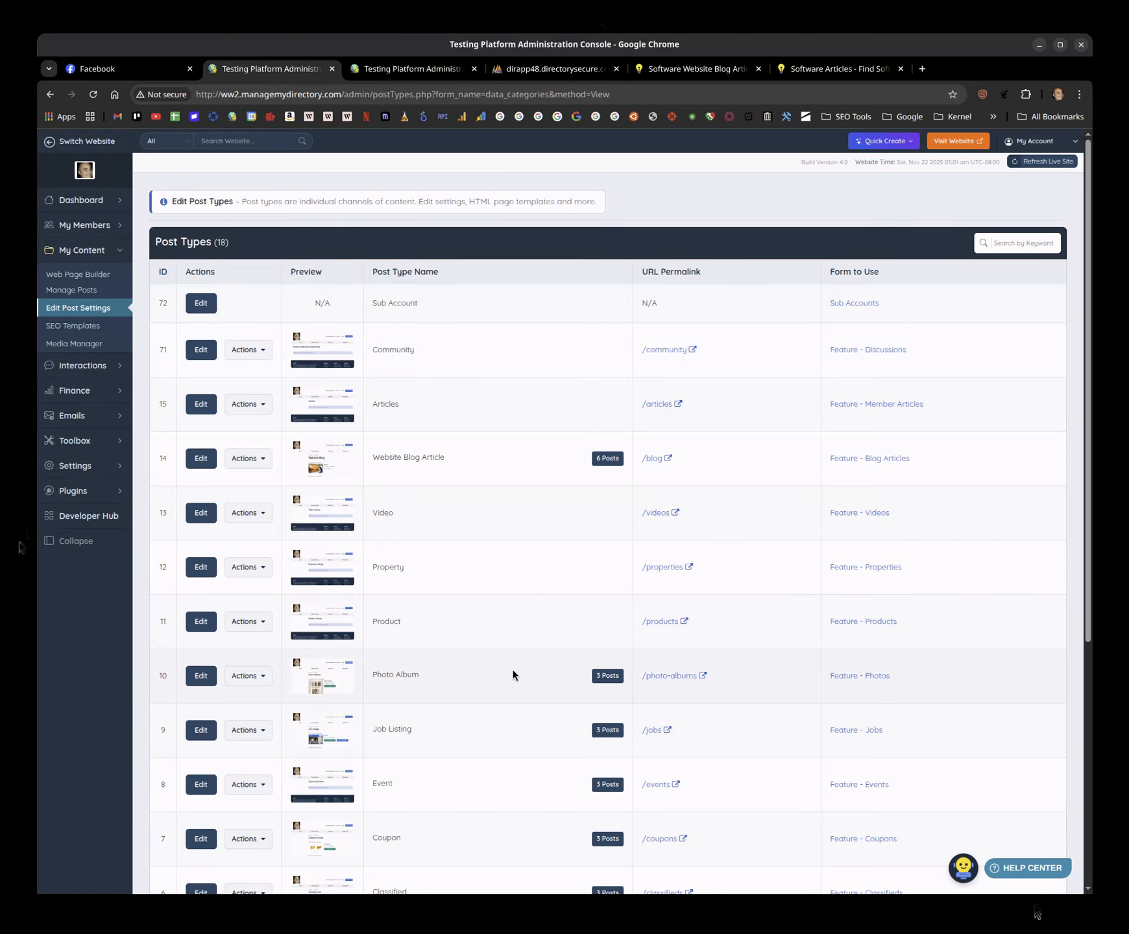